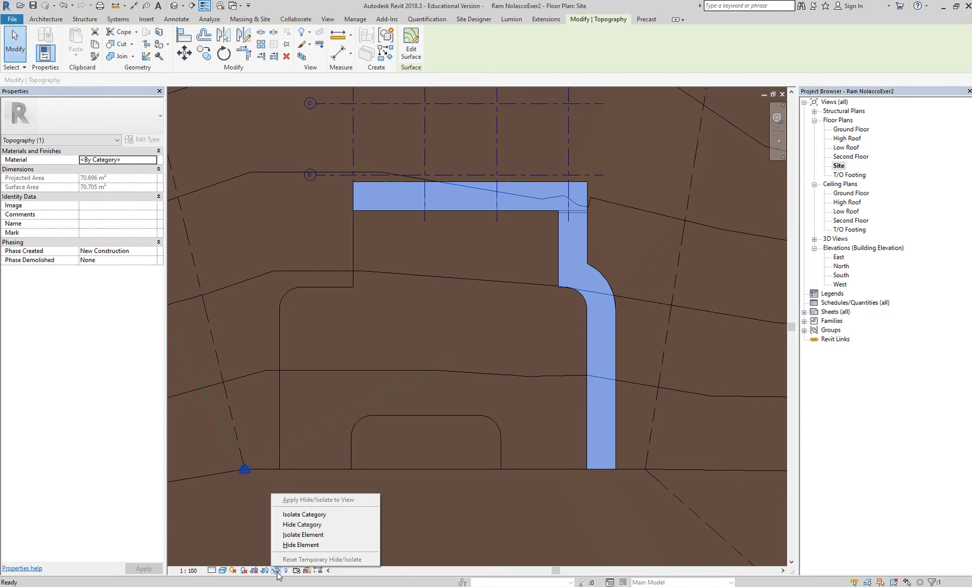
# Temporarily isolate the selected walkway topography in the Site plan and open the default 3D view
pyautogui.click(346, 536)
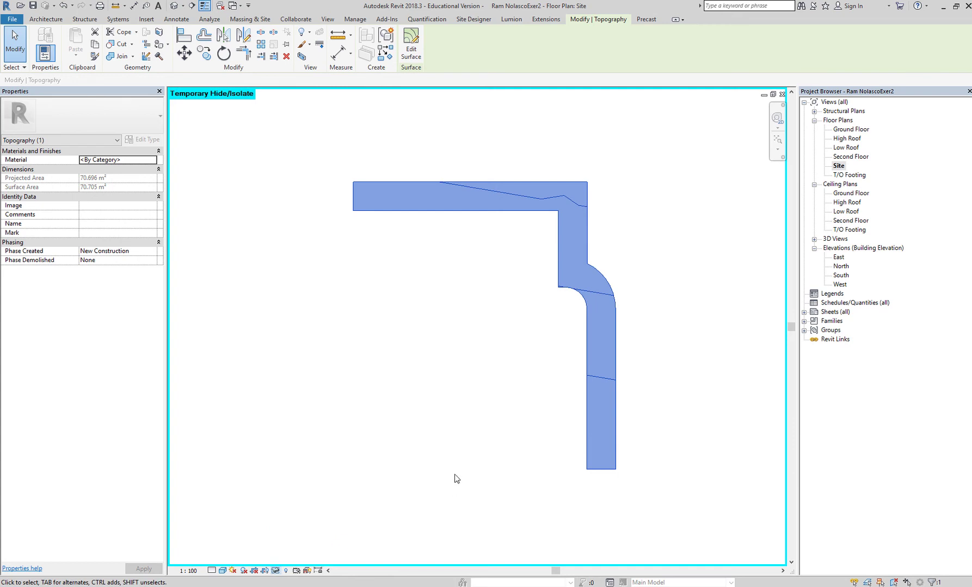
pyautogui.click(176, 6)
pyautogui.click(456, 271)
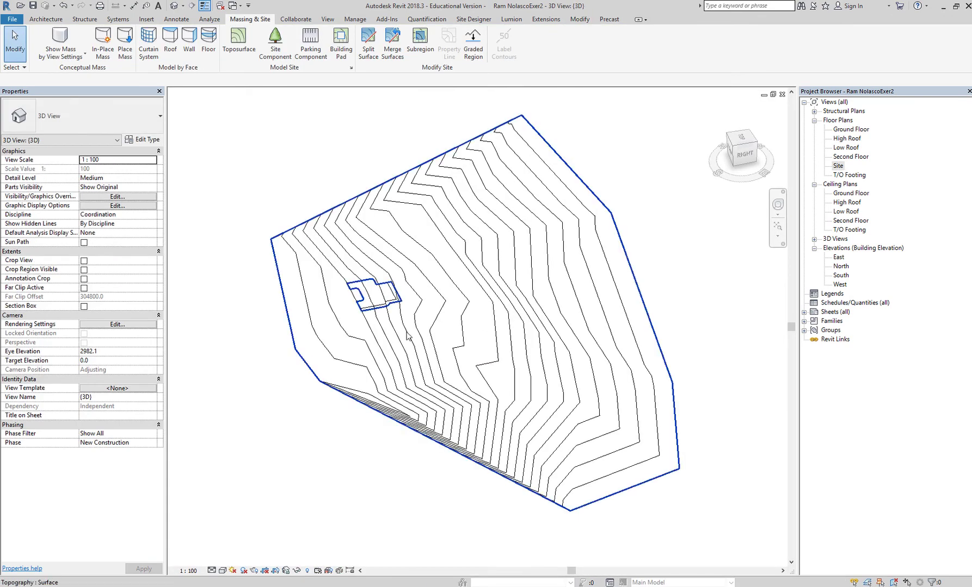
# Temporarily isolate the L-shaped walkway topography surface as a single element in the 3D view
pyautogui.scroll(3, 440, 360)
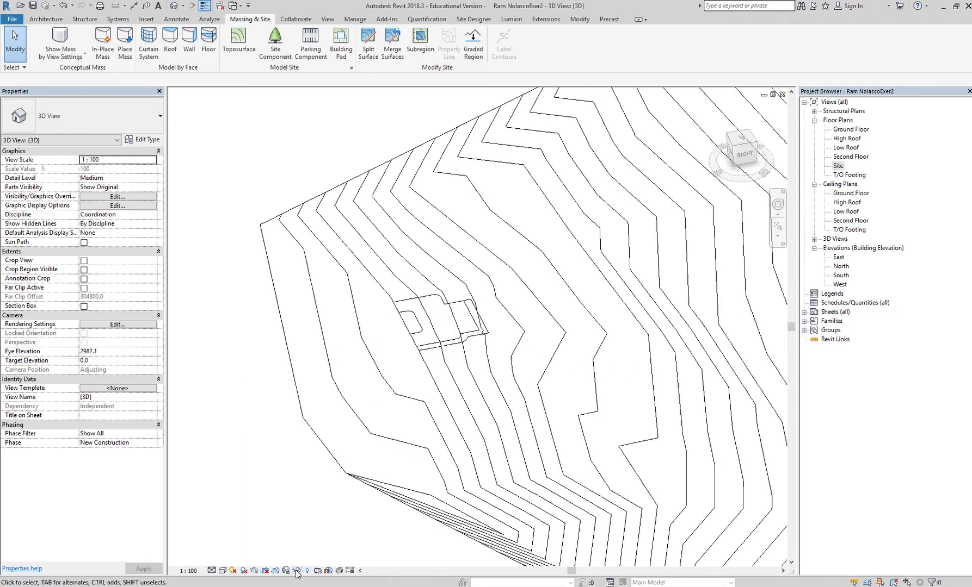
pyautogui.click(428, 351)
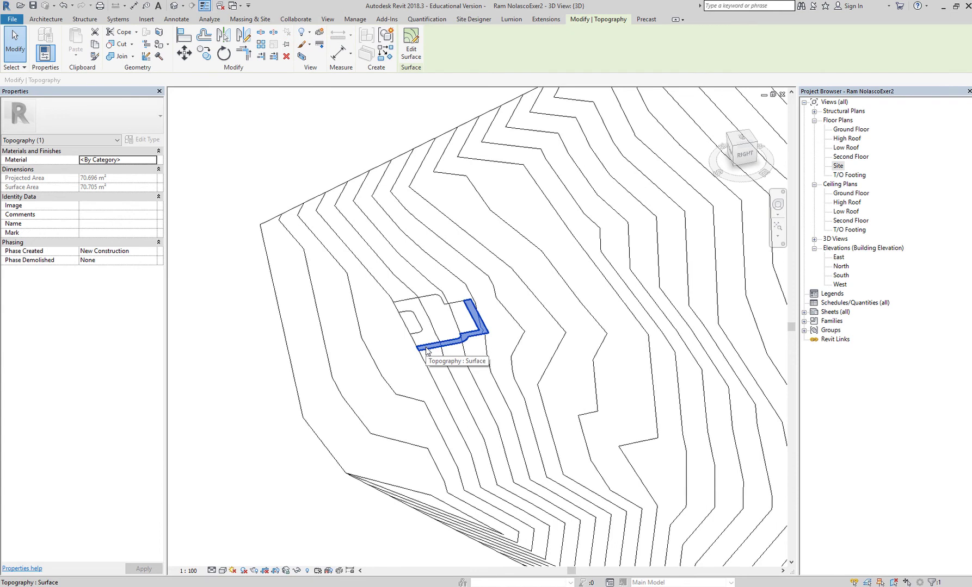
pyautogui.scroll(4, 427, 351)
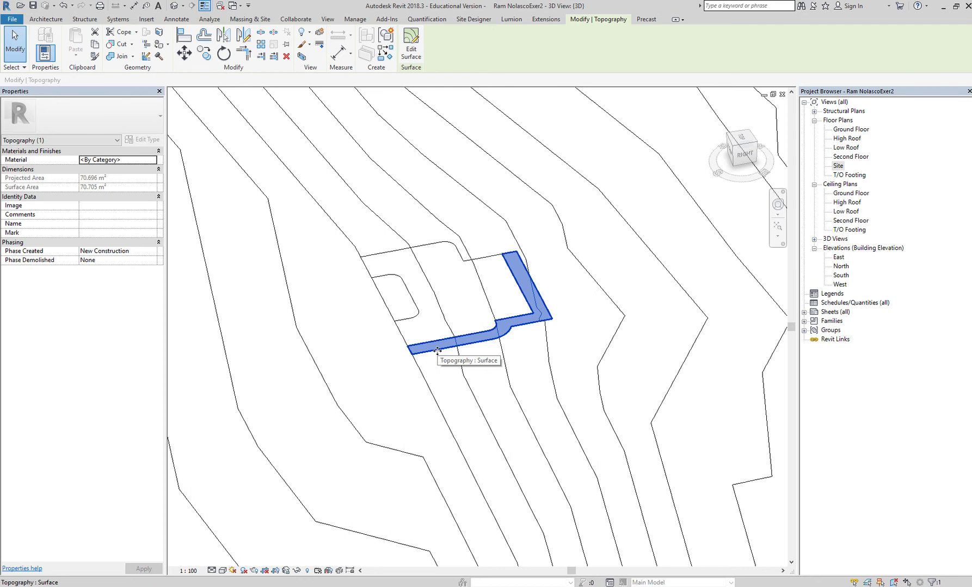
pyautogui.click(298, 571)
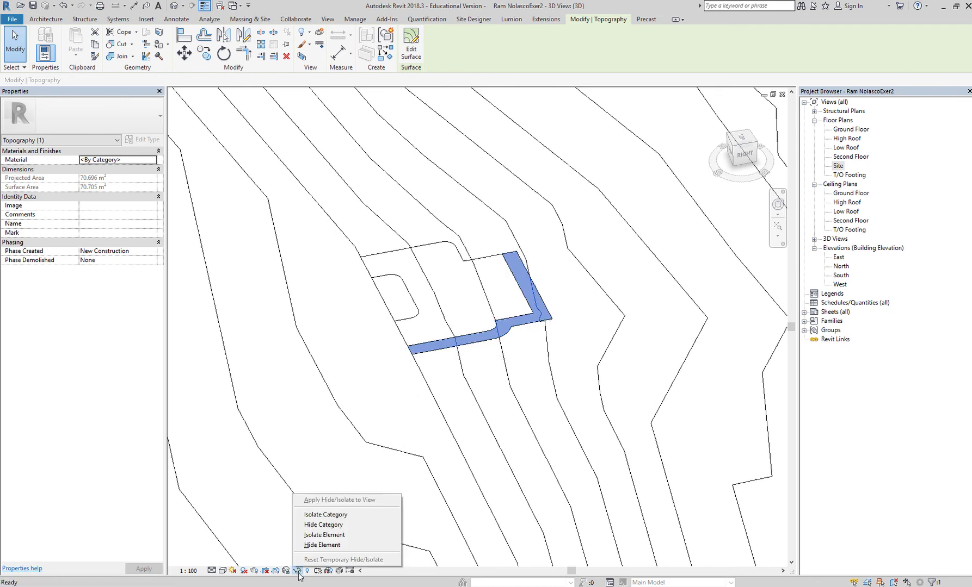
pyautogui.click(364, 536)
pyautogui.keyDown('shift'); pyautogui.moveTo(465, 402); pyautogui.dragTo(451, 345, button='middle'); pyautogui.keyUp('shift')
pyautogui.scroll(8, 450, 354)
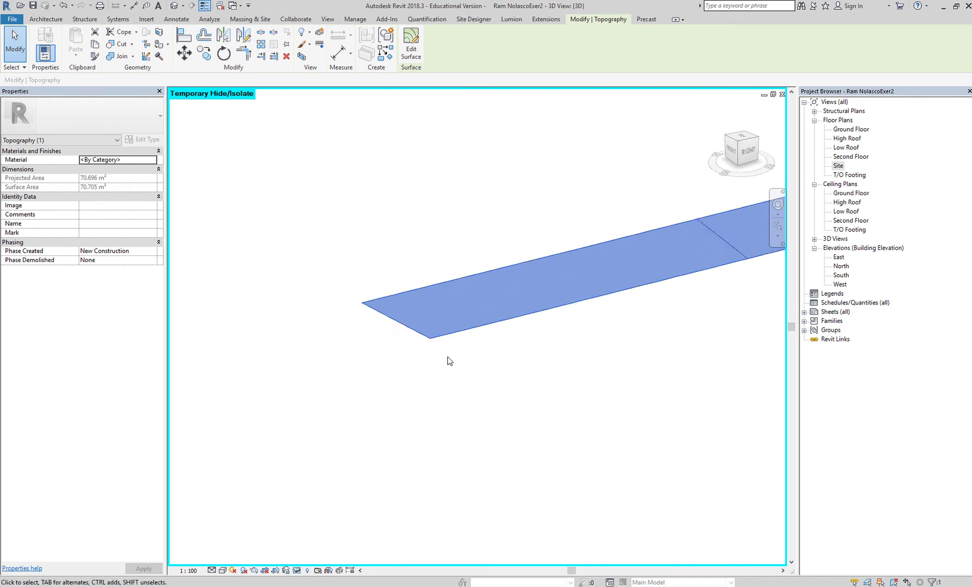
pyautogui.scroll(1, 449, 358)
pyautogui.moveTo(475, 366); pyautogui.dragTo(325, 441, button='middle')
pyautogui.scroll(-2, 418, 448)
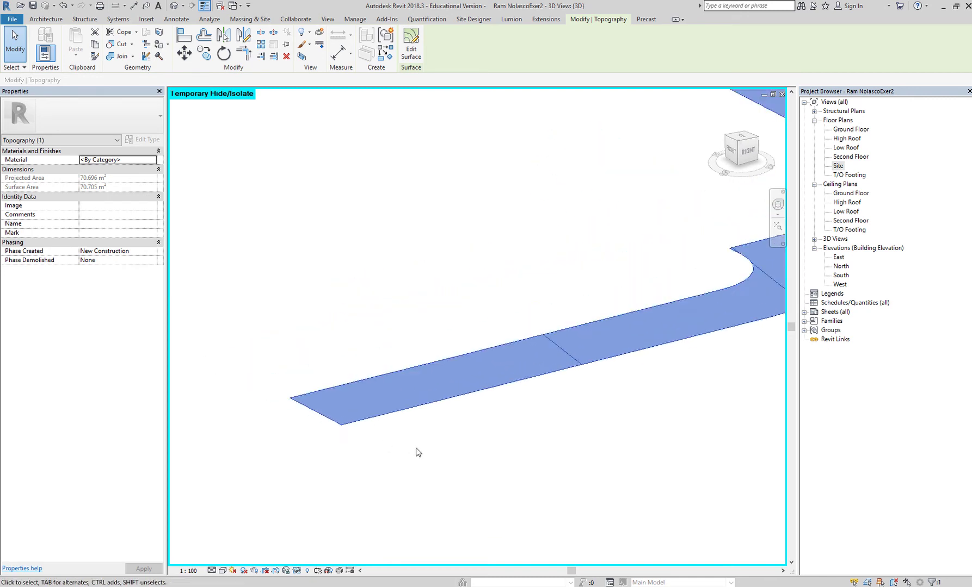
pyautogui.scroll(-2, 460, 458)
pyautogui.moveTo(460, 457); pyautogui.dragTo(440, 462, button='middle')
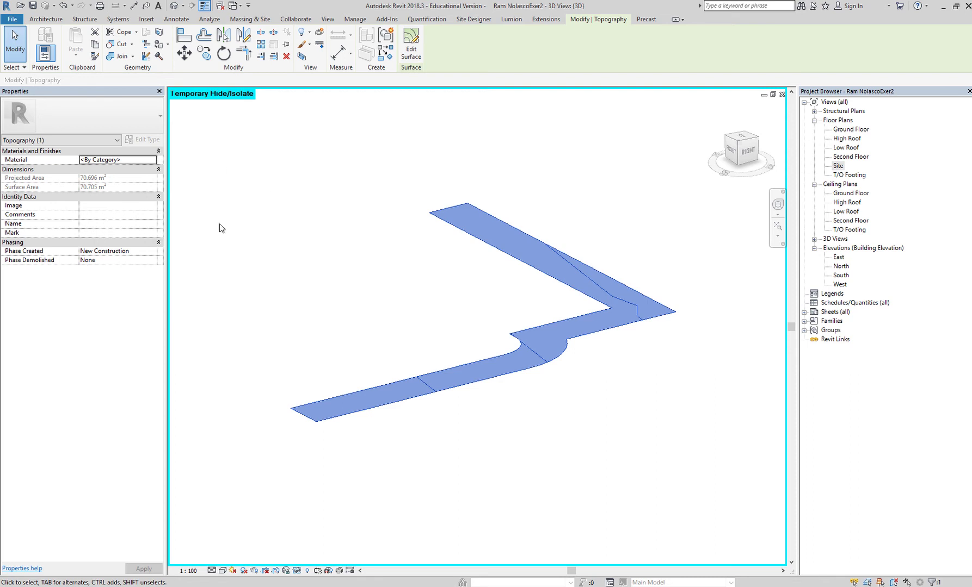
pyautogui.click(12, 19)
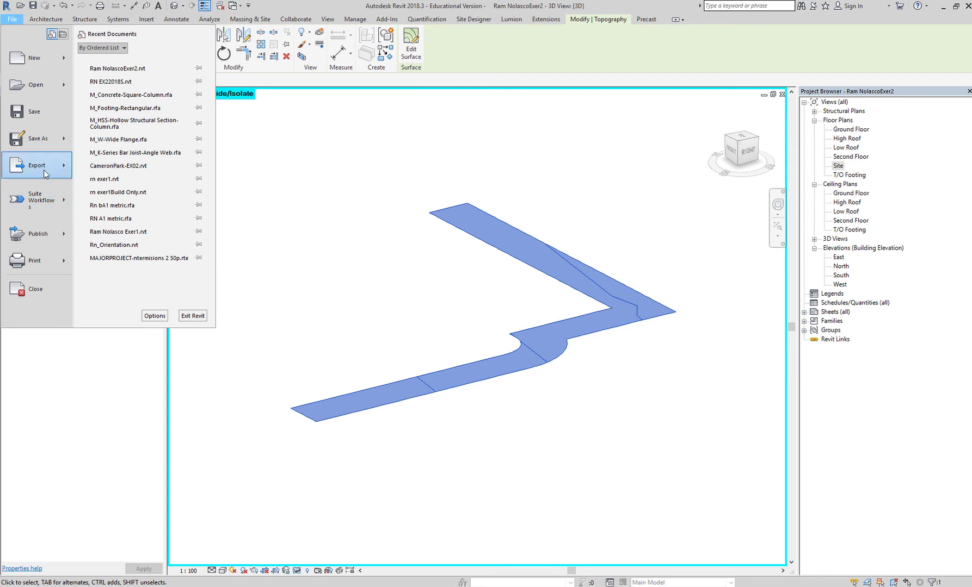
pyautogui.moveTo(37, 165)
pyautogui.moveTo(152, 66)
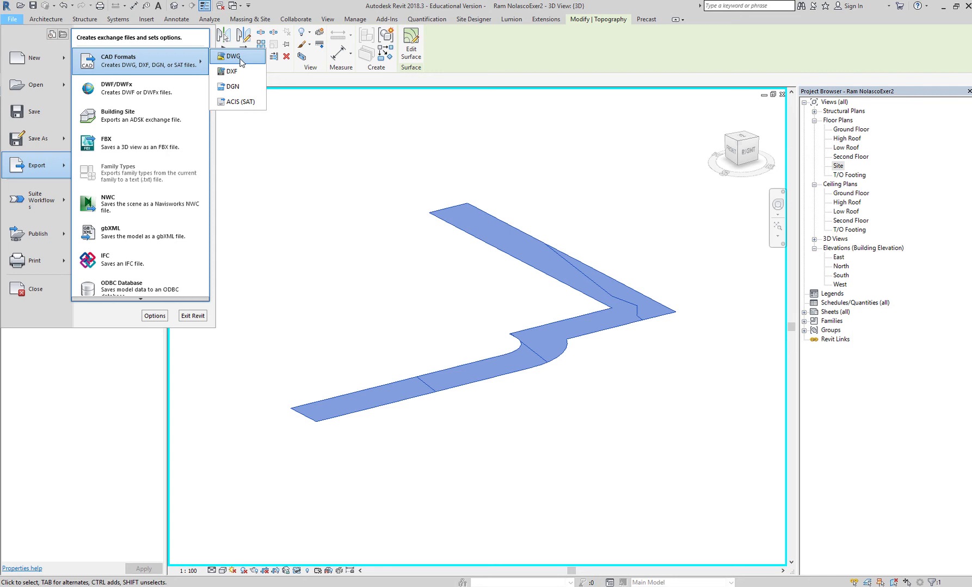
pyautogui.click(318, 360)
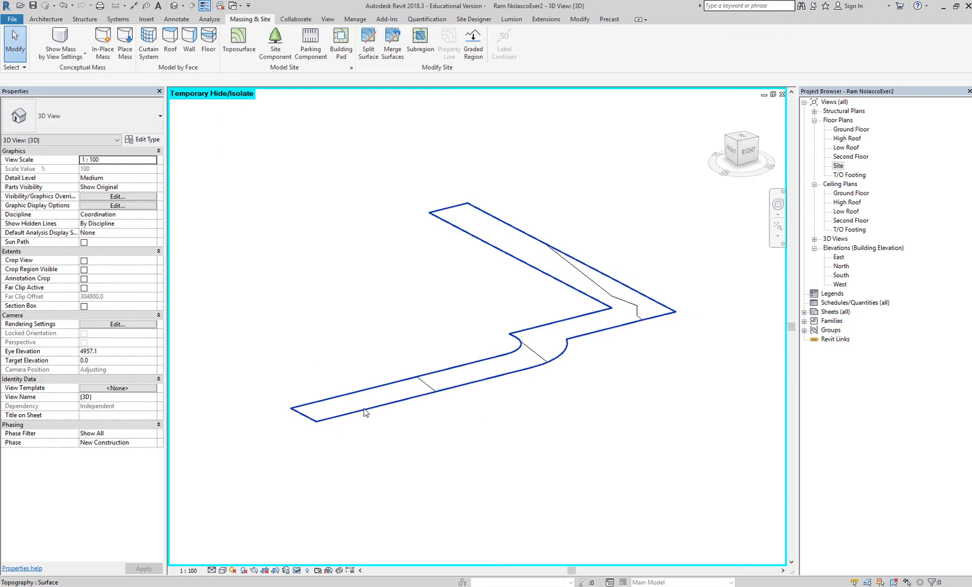
pyautogui.click(297, 571)
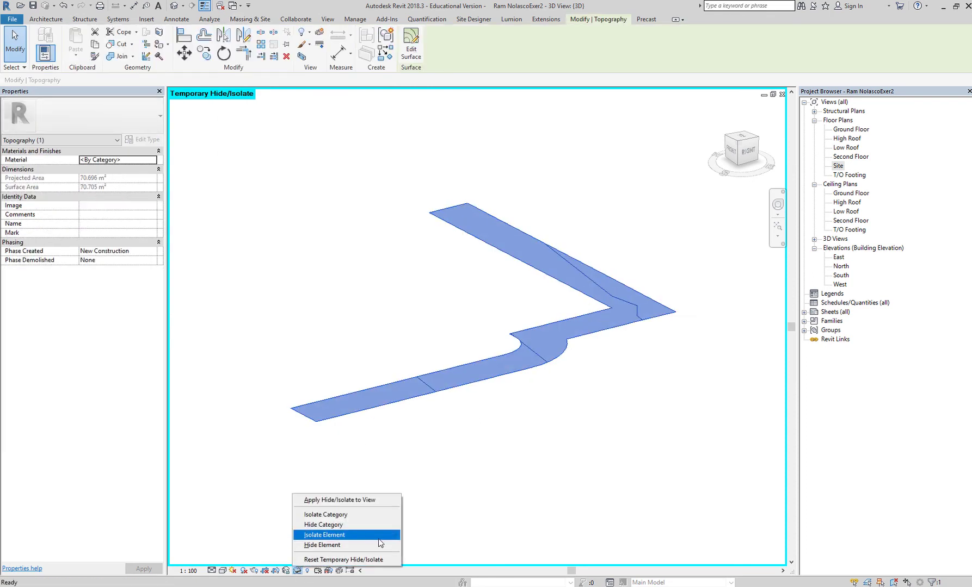
pyautogui.click(475, 433)
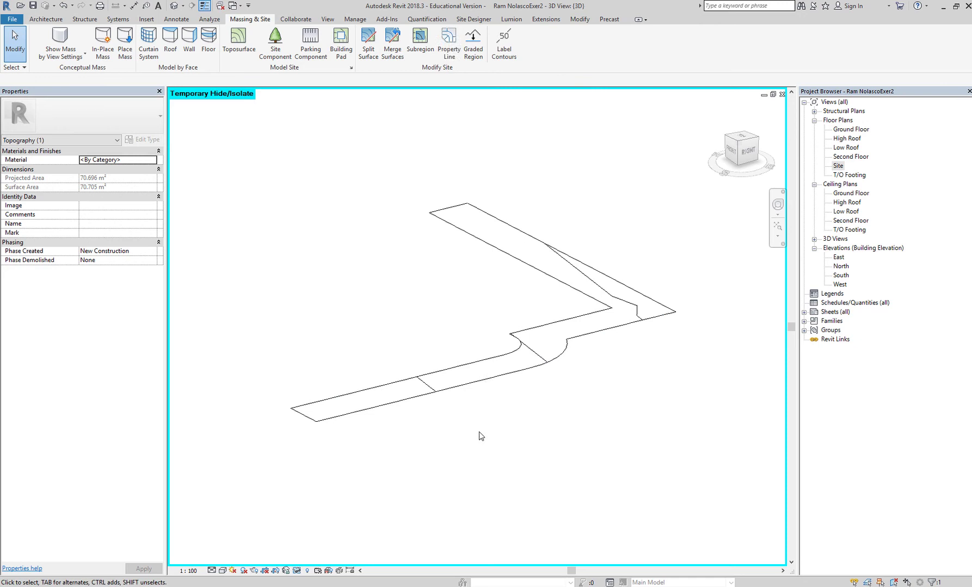
# Export the isolated walkway's 3D view as DWG to the Wk3 folder, replacing the file name's view suffix with SW and keeping Temporary Hide/Isolate on
pyautogui.click(481, 386)
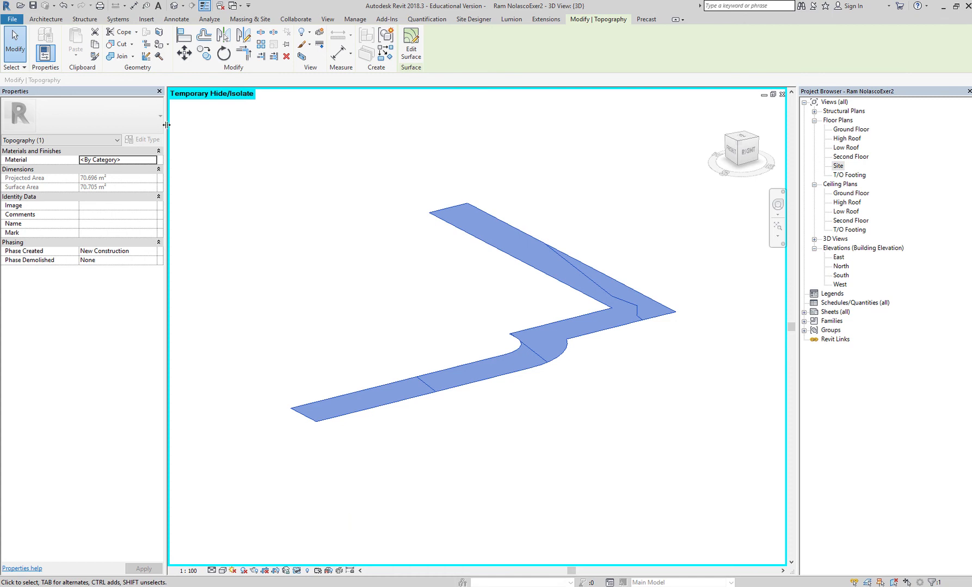
pyautogui.click(11, 19)
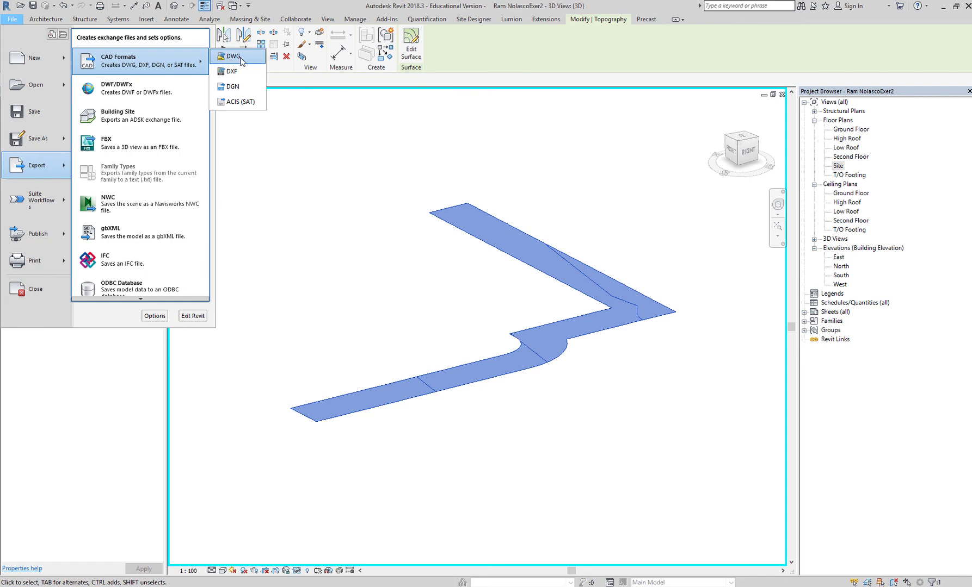
pyautogui.click(239, 59)
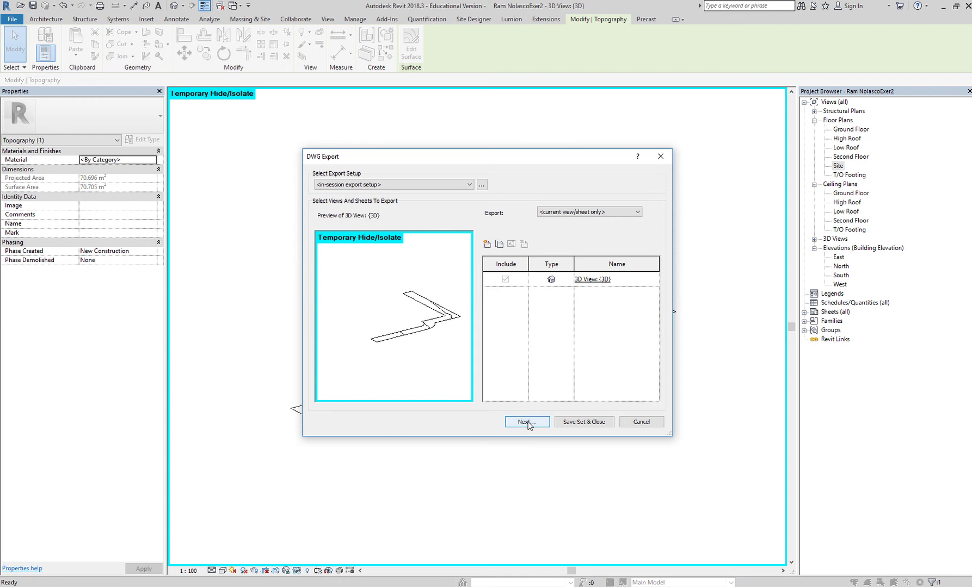
pyautogui.click(526, 422)
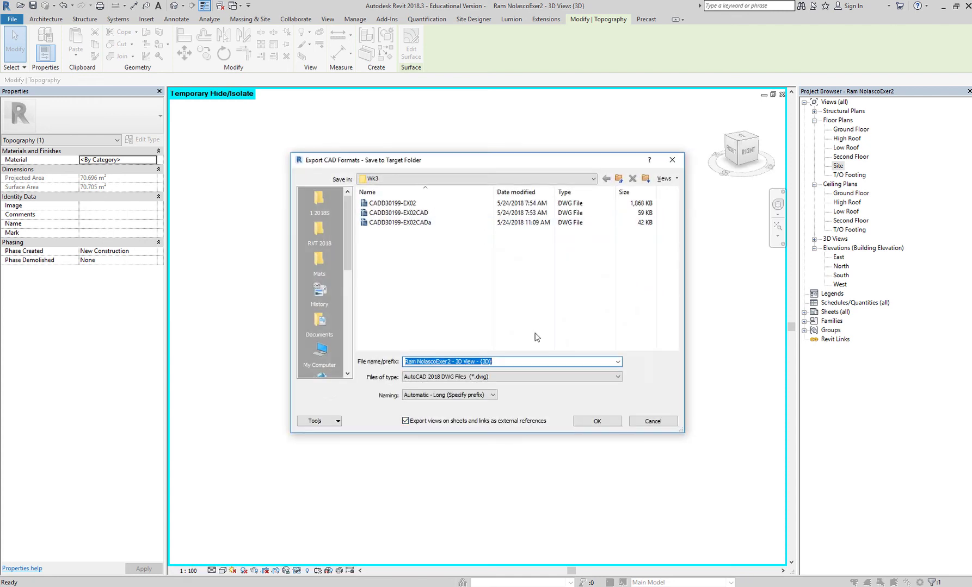
pyautogui.click(514, 362)
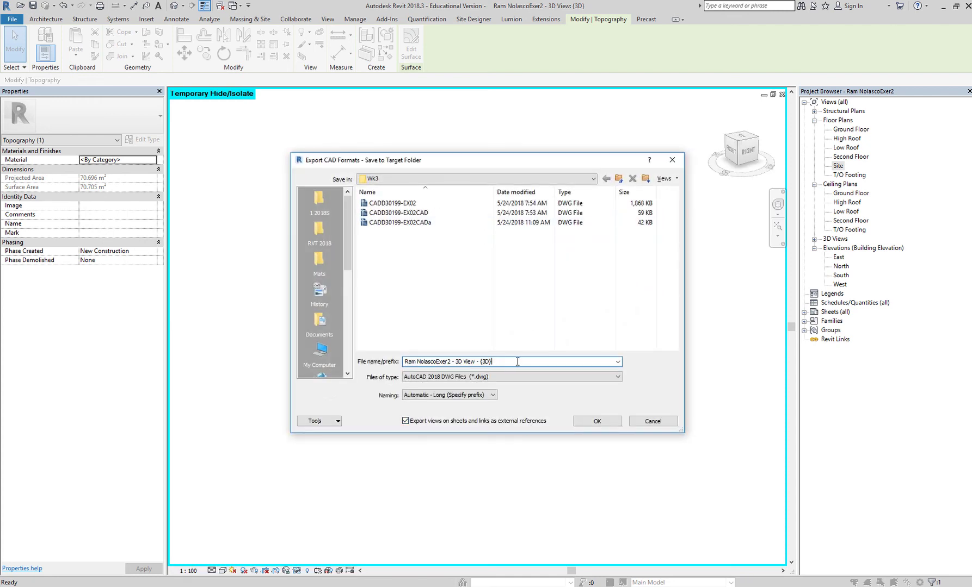
pyautogui.moveTo(506, 362); pyautogui.dragTo(457, 368)
pyautogui.write('SW')
pyautogui.click(586, 425)
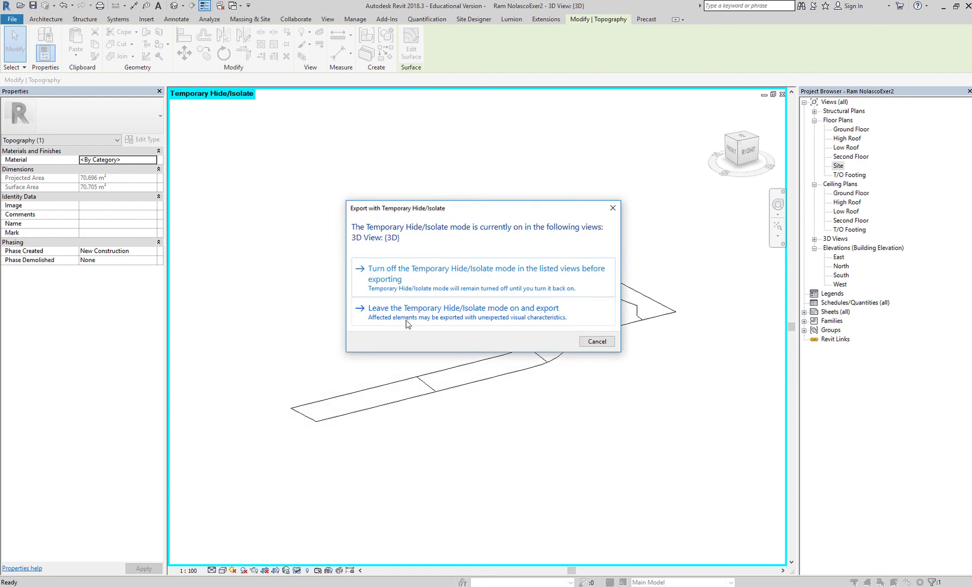
pyautogui.click(506, 309)
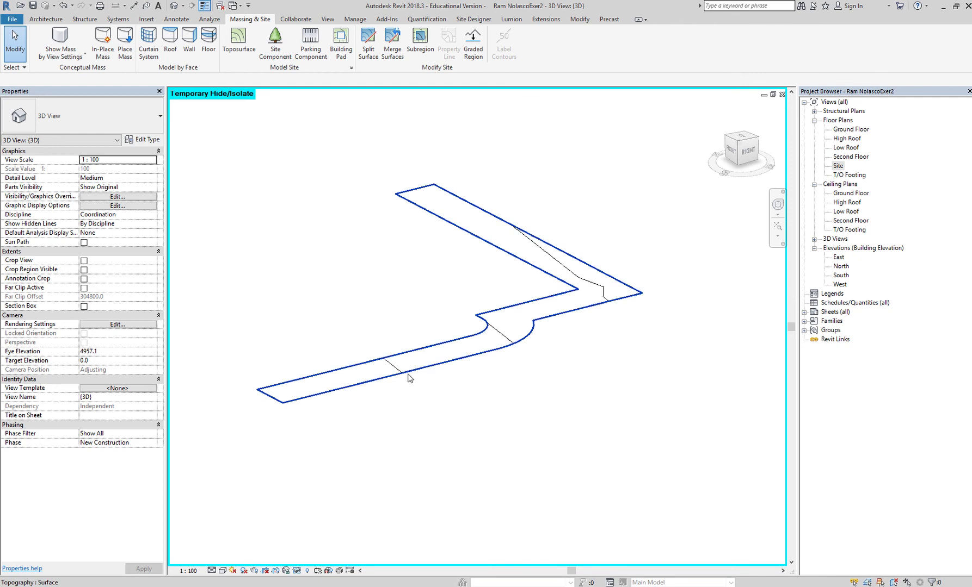
# Start an in-place mass named Mass 1 in the isolated 3D view
pyautogui.click(103, 41)
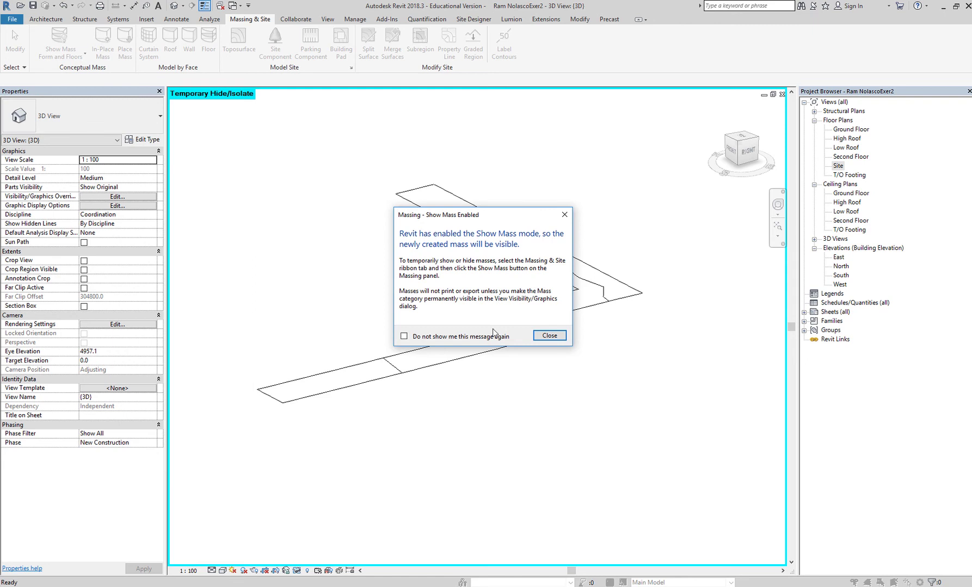
pyautogui.click(549, 336)
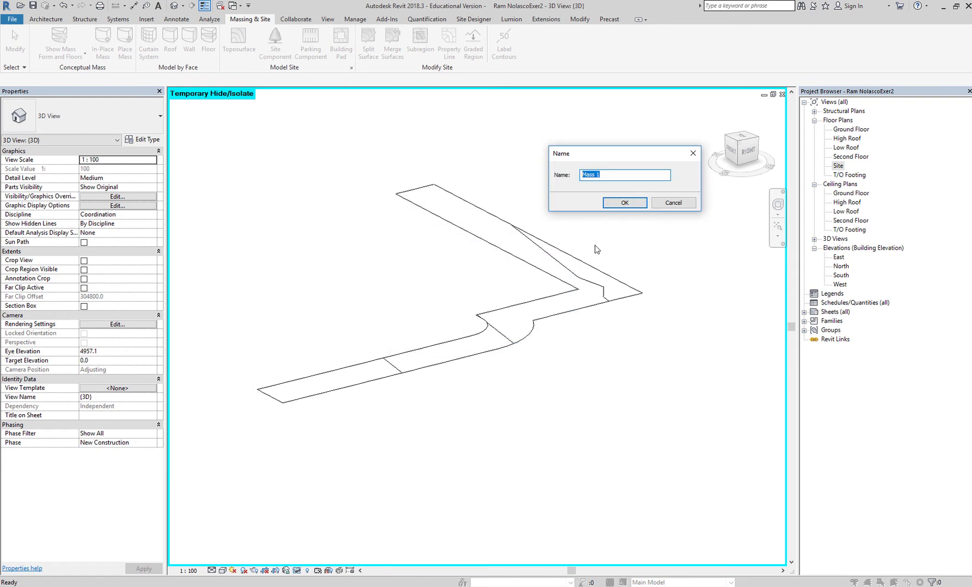
pyautogui.moveTo(618, 150); pyautogui.dragTo(274, 130)
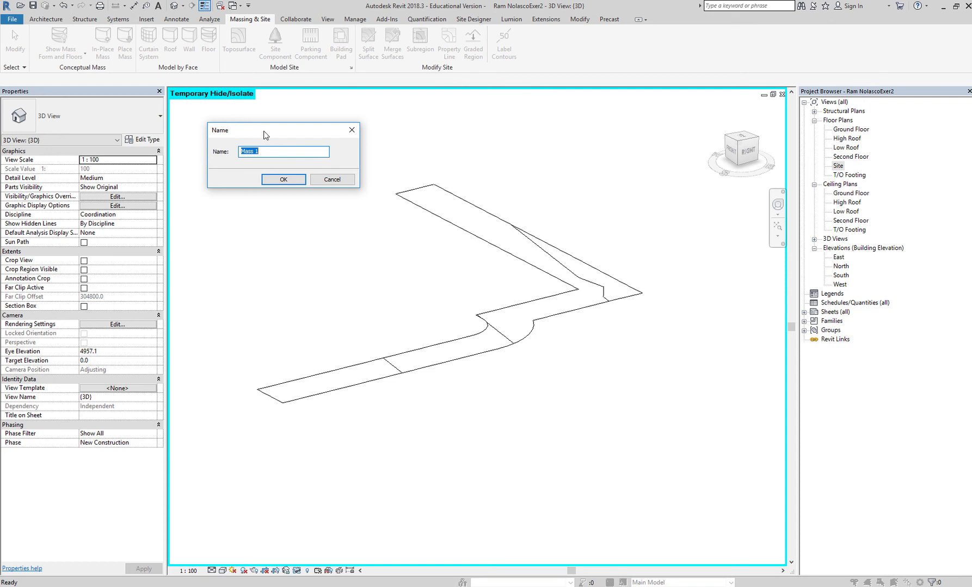
pyautogui.click(283, 179)
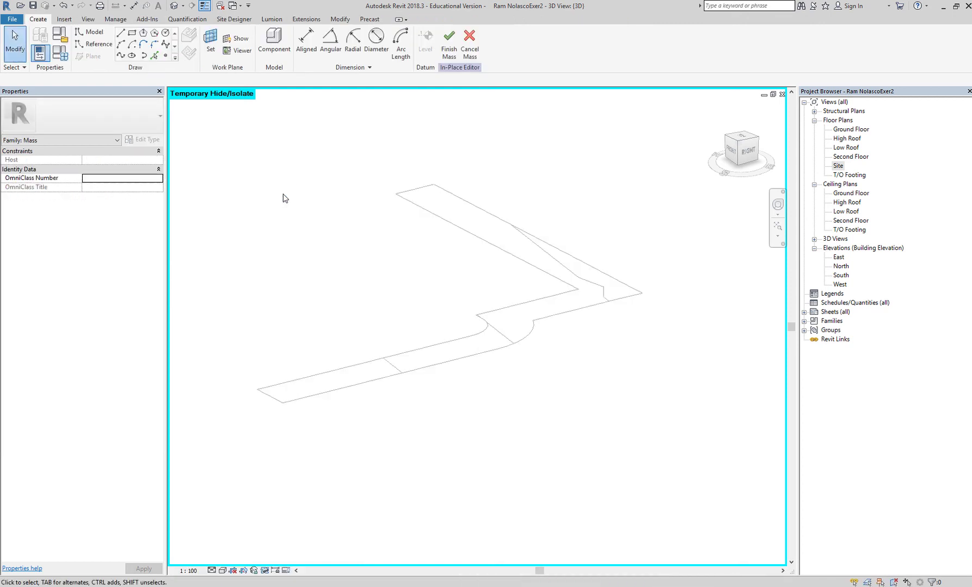
# Import the walkway DWG ending in SW into the mass, positioned Auto - Origin to Origin and placed at T/O Footing
pyautogui.click(62, 20)
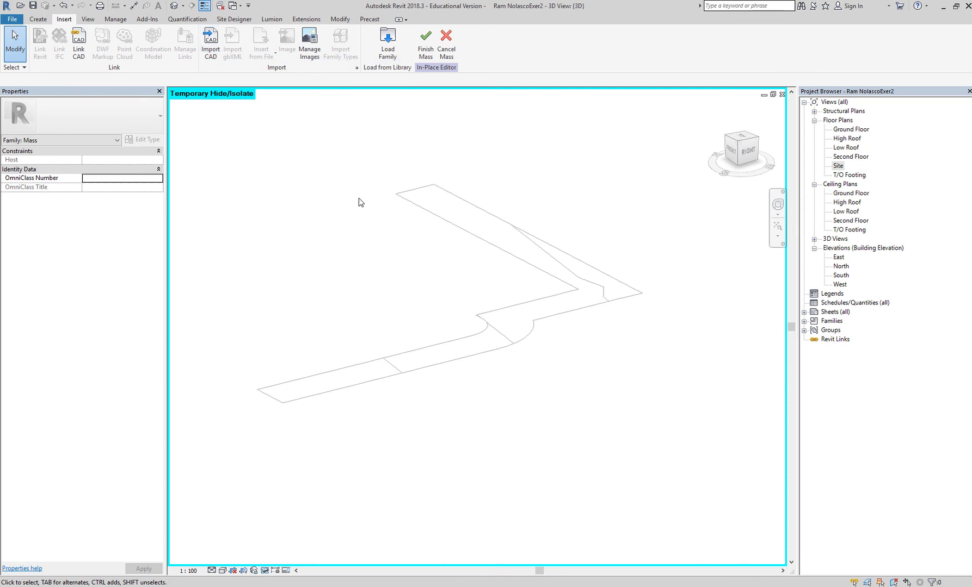
pyautogui.click(211, 48)
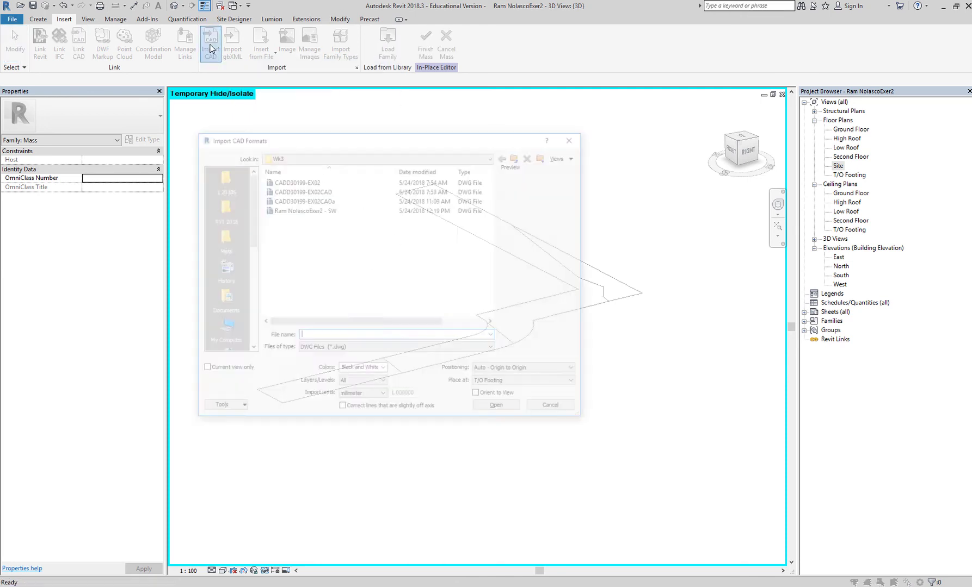
pyautogui.click(322, 211)
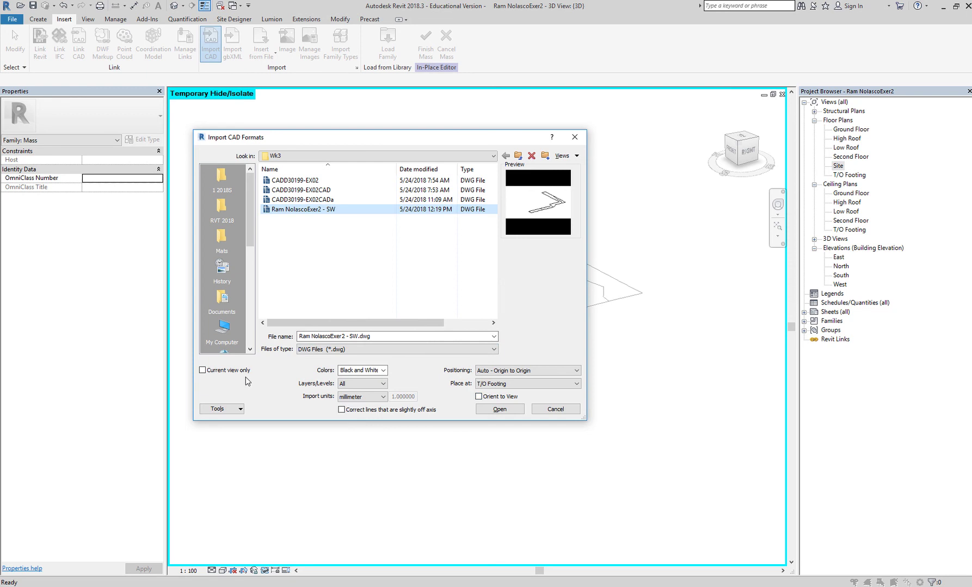
pyautogui.click(577, 385)
pyautogui.click(577, 387)
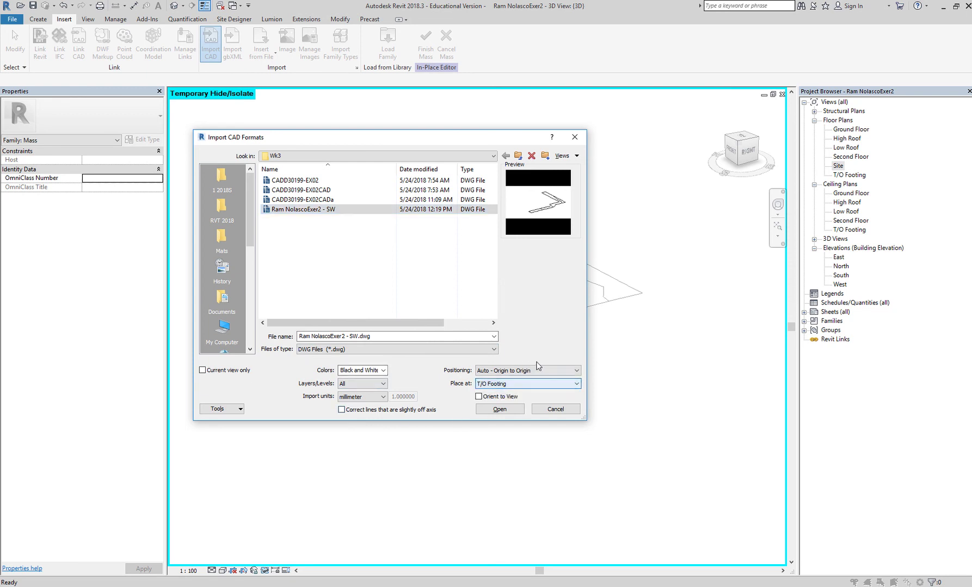
pyautogui.click(500, 410)
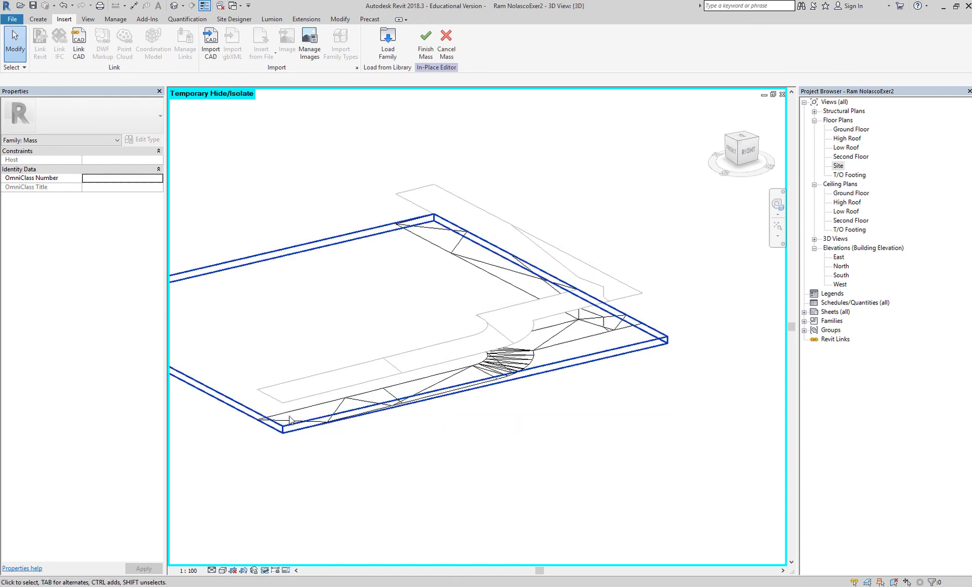
# Finish the in-place mass containing the imported walkway mesh
pyautogui.scroll(4, 305, 430)
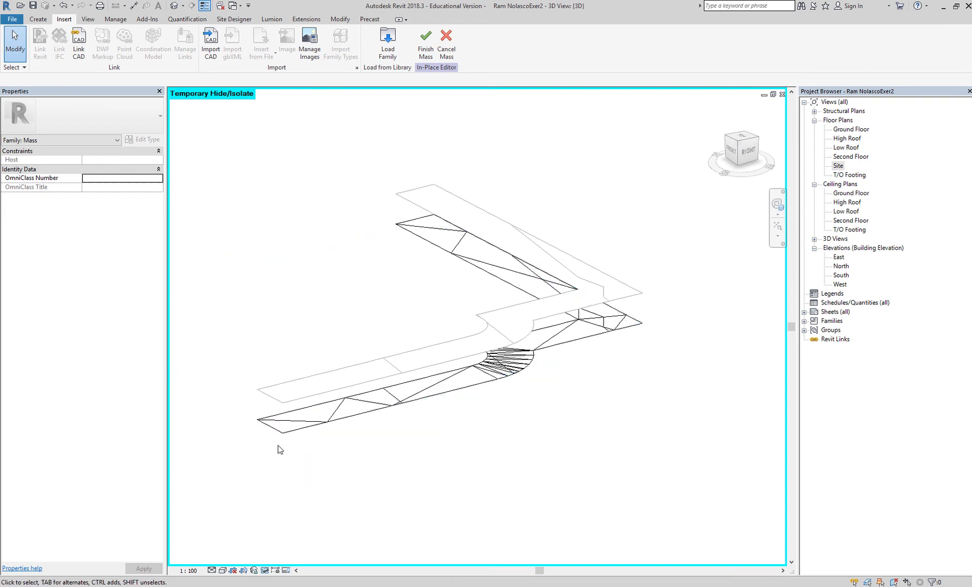
pyautogui.scroll(3, 293, 423)
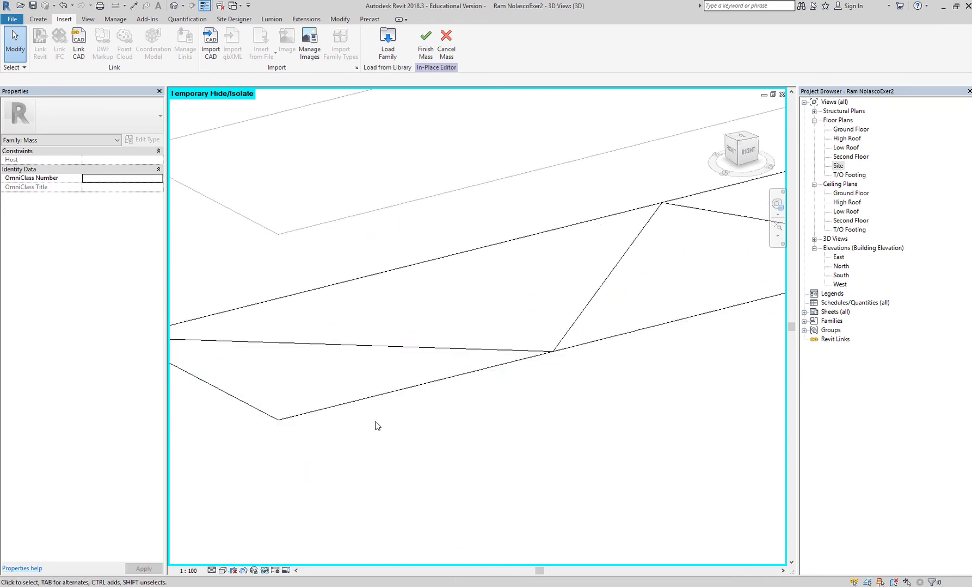
pyautogui.scroll(-4, 377, 425)
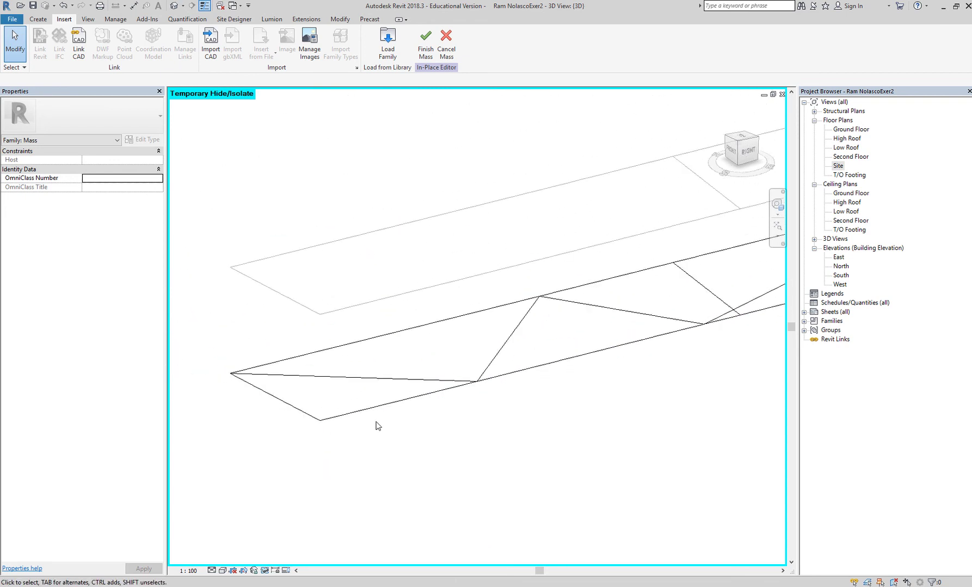
pyautogui.click(426, 45)
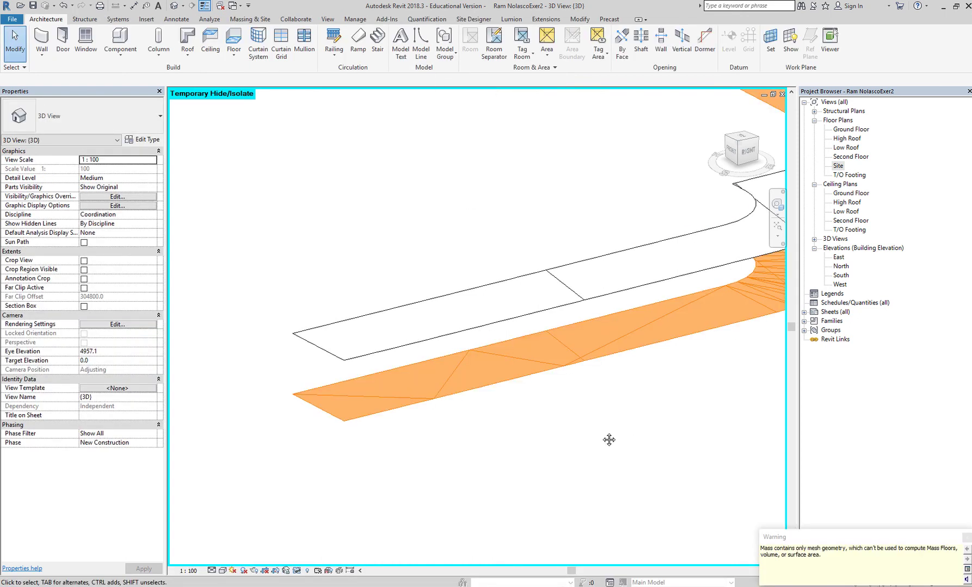
pyautogui.moveTo(609, 441); pyautogui.dragTo(473, 429, button='middle')
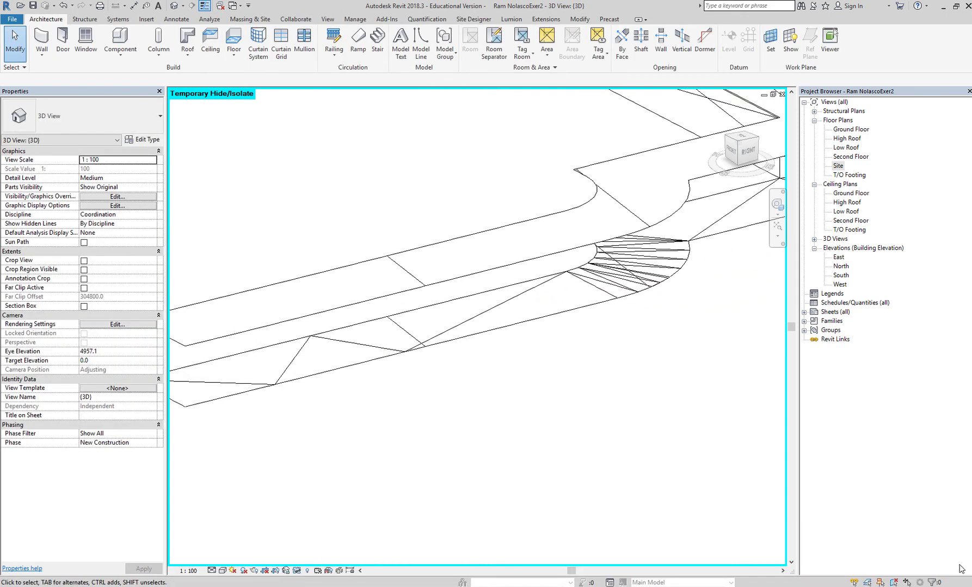
# Check the finished in-place walkway mass by selecting it apart from the original topography, and clear the selection
pyautogui.scroll(-5, 617, 391)
pyautogui.moveTo(623, 398); pyautogui.dragTo(601, 396, button='middle')
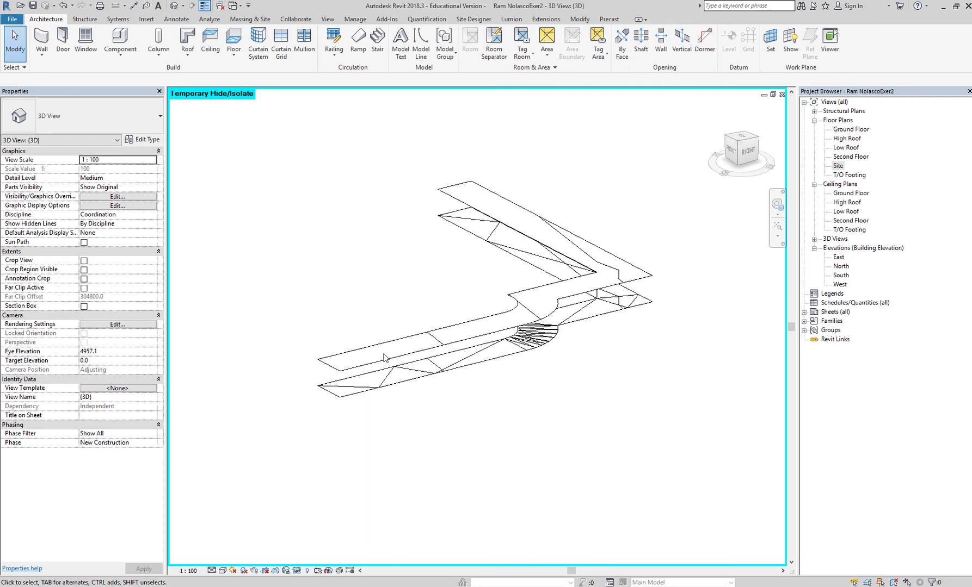
pyautogui.click(489, 363)
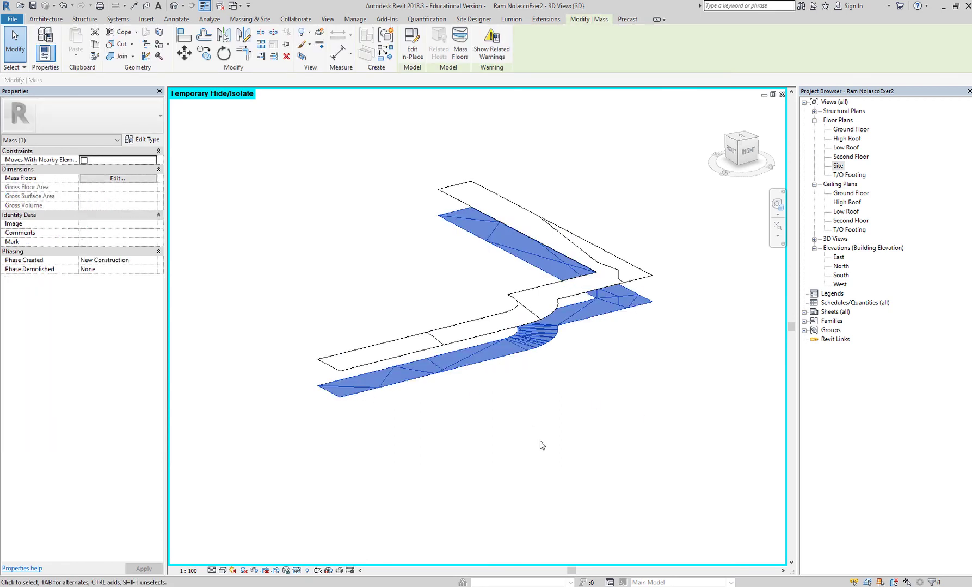
pyautogui.click(569, 427)
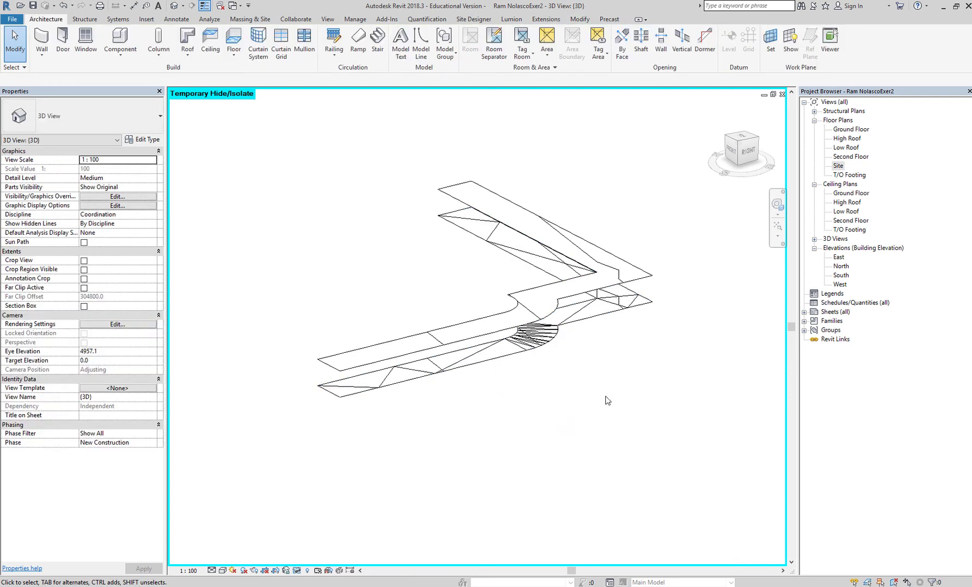
pyautogui.scroll(-2, 333, 248)
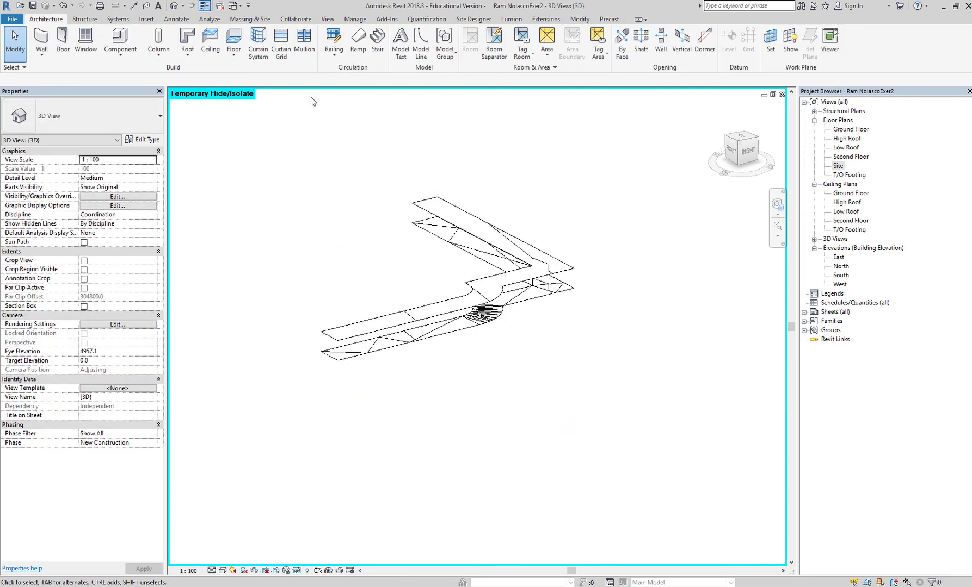
# Start a Roof by Face in the isolated 3D view and try to window-select all faces of the walkway mass
pyautogui.click(253, 20)
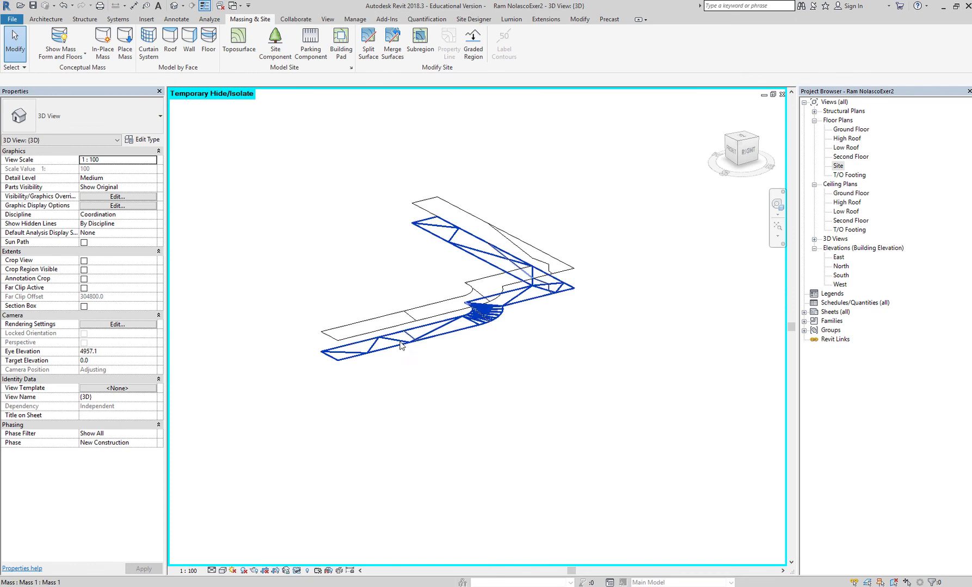
pyautogui.scroll(3, 353, 354)
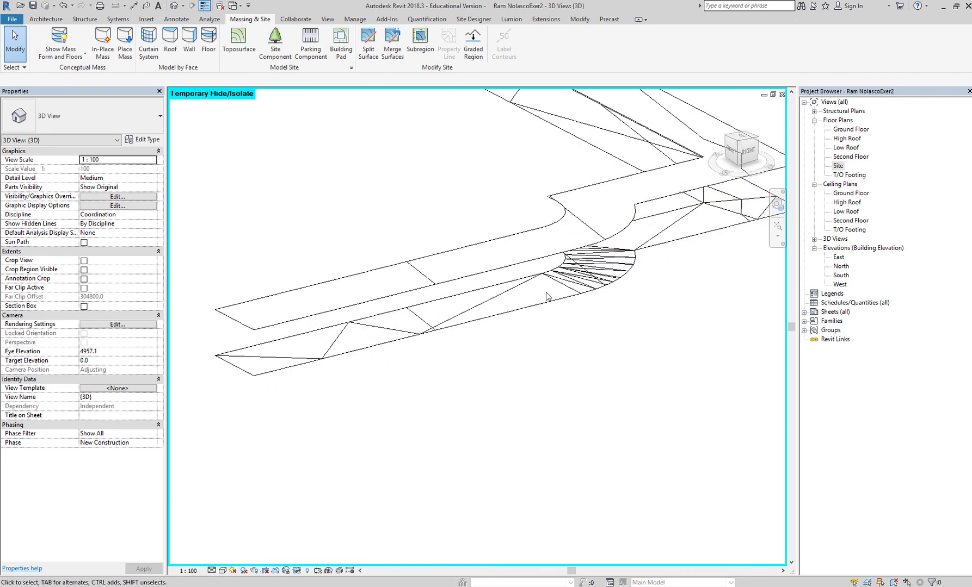
pyautogui.keyDown('shift'); pyautogui.moveTo(411, 329); pyautogui.dragTo(537, 124, button='middle'); pyautogui.keyUp('shift')
pyautogui.moveTo(540, 185); pyautogui.dragTo(545, 357, button='middle')
pyautogui.scroll(-2, 473, 321)
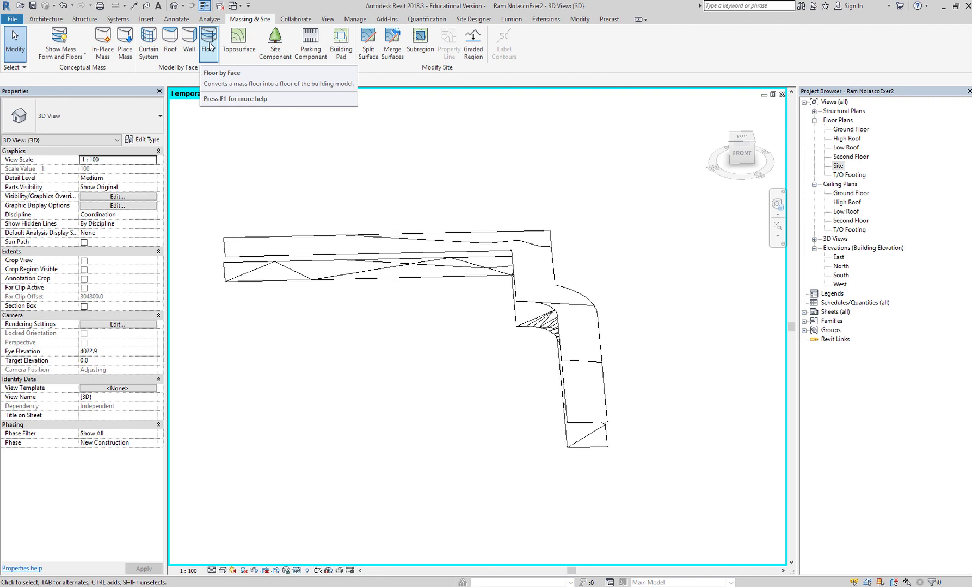
pyautogui.click(170, 38)
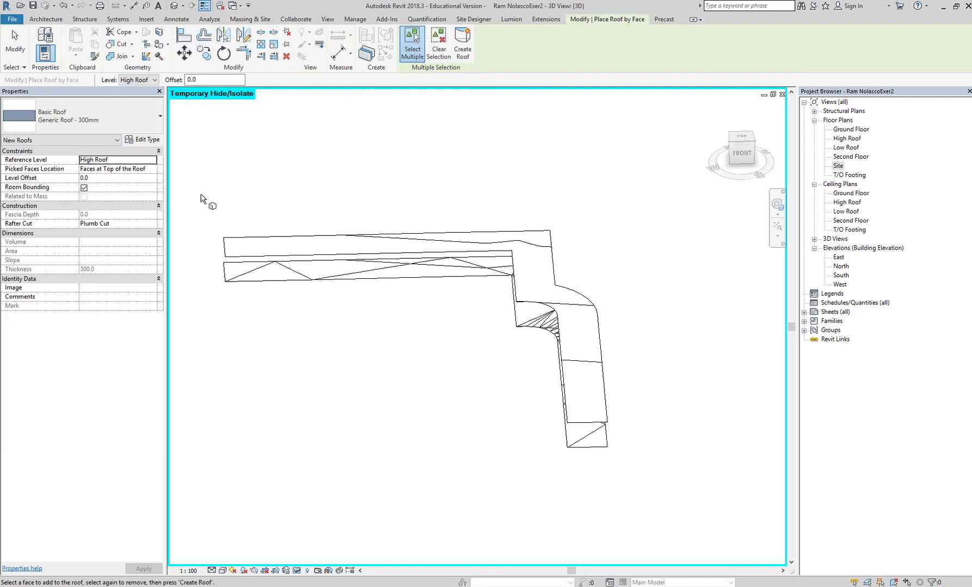
pyautogui.moveTo(201, 194); pyautogui.dragTo(662, 493)
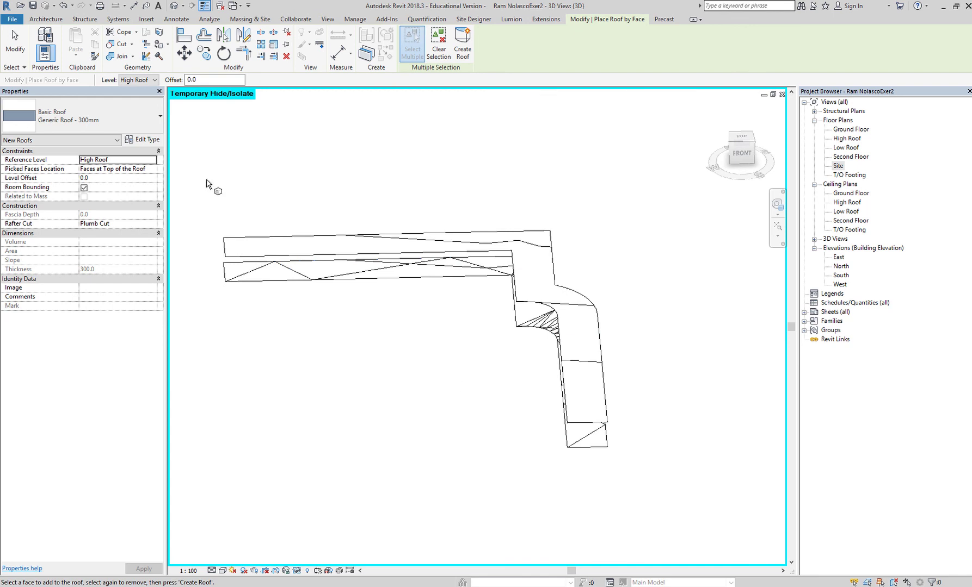
pyautogui.moveTo(206, 180); pyautogui.dragTo(721, 516)
# Duplicate the Generic Roof - 300mm type under the name SidwW- 200mm
pyautogui.click(143, 141)
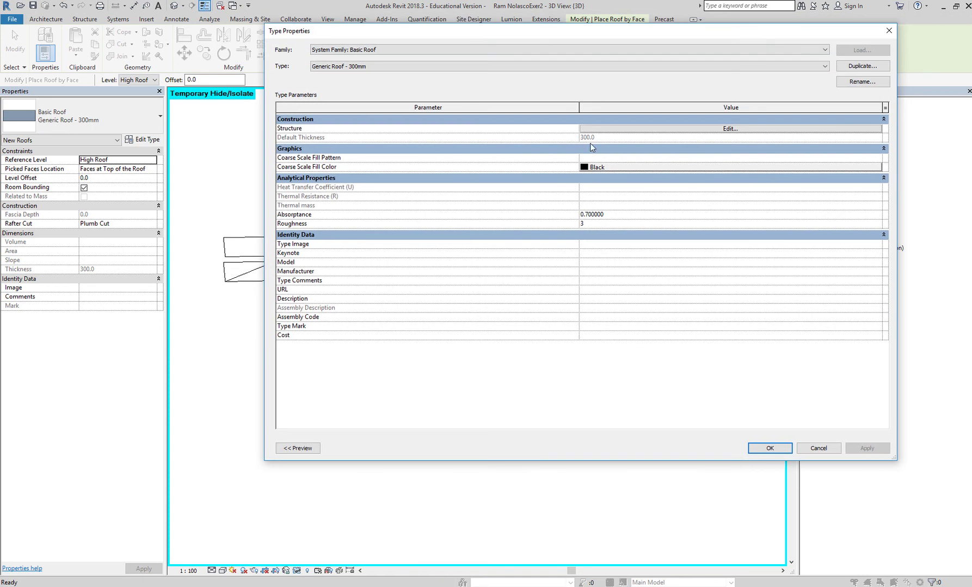
pyautogui.click(865, 66)
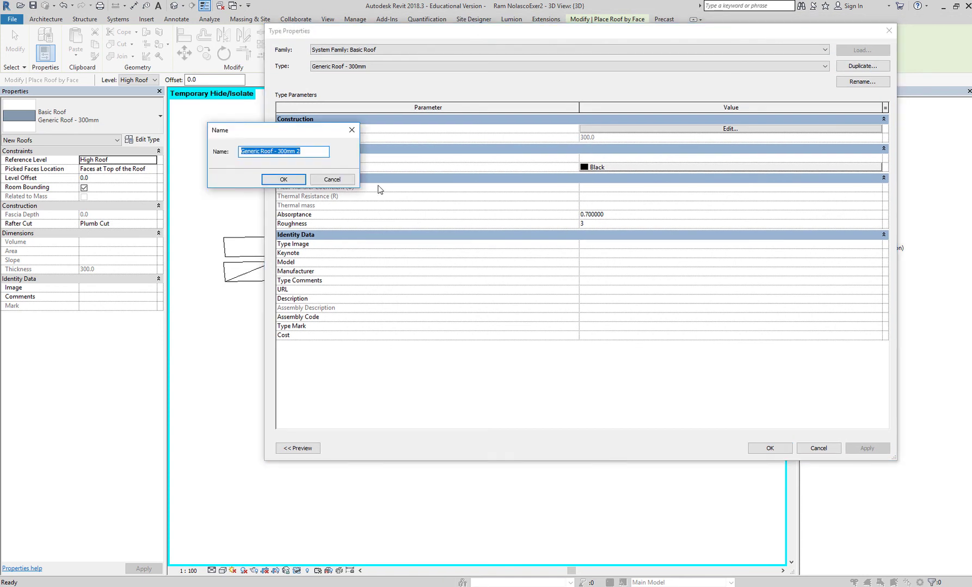
pyautogui.click(273, 151)
pyautogui.moveTo(275, 150); pyautogui.dragTo(222, 156)
pyautogui.write('SidwW')
pyautogui.press('BackSpace')
pyautogui.write('200mm')
pyautogui.click(283, 179)
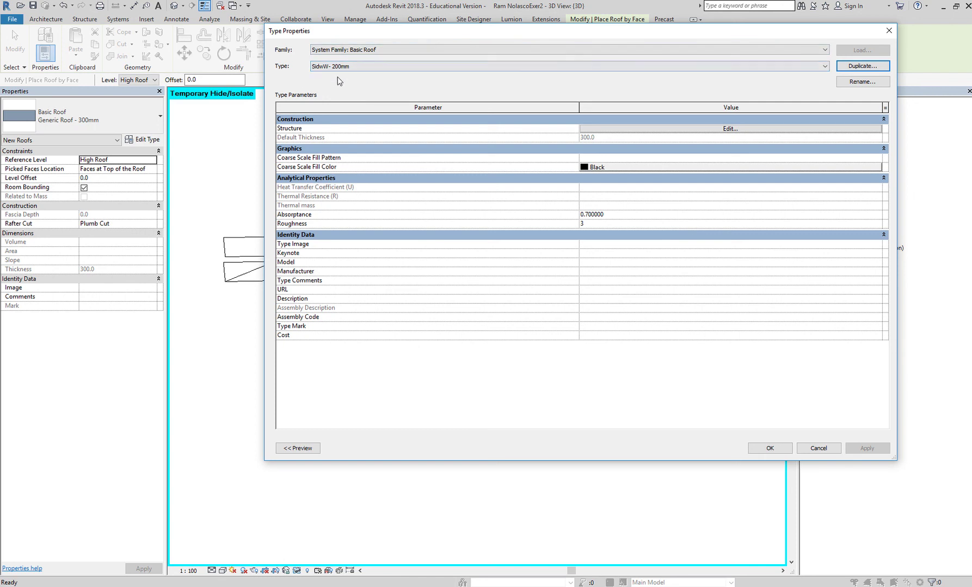
# Set the structure layer's thickness to 200 mm in the new roof type's assembly
pyautogui.click(706, 130)
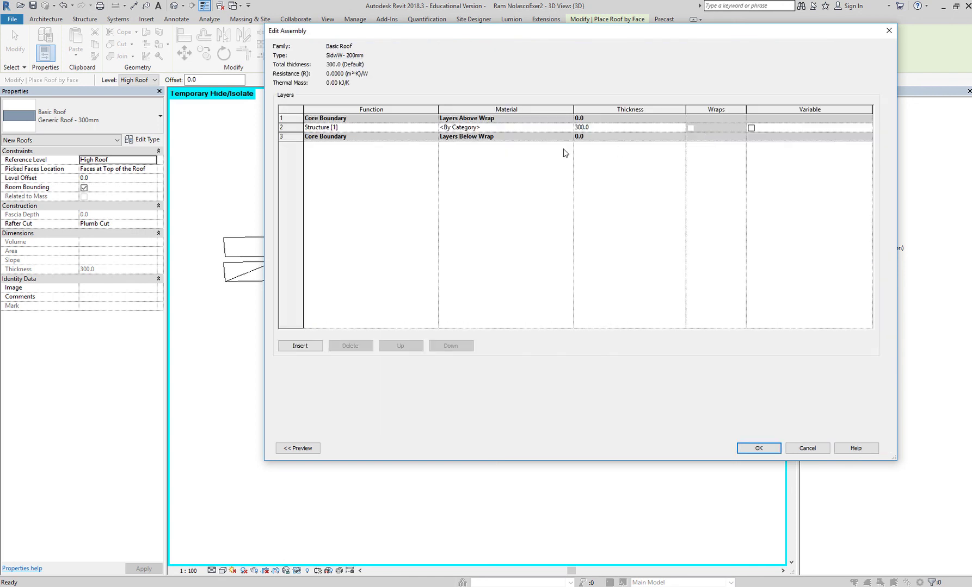
pyautogui.click(606, 127)
pyautogui.write('200')
# Find Slate in the Autodesk Materials library and add it to the project as the structure layer's material
pyautogui.click(550, 128)
pyautogui.click(570, 127)
pyautogui.click(569, 127)
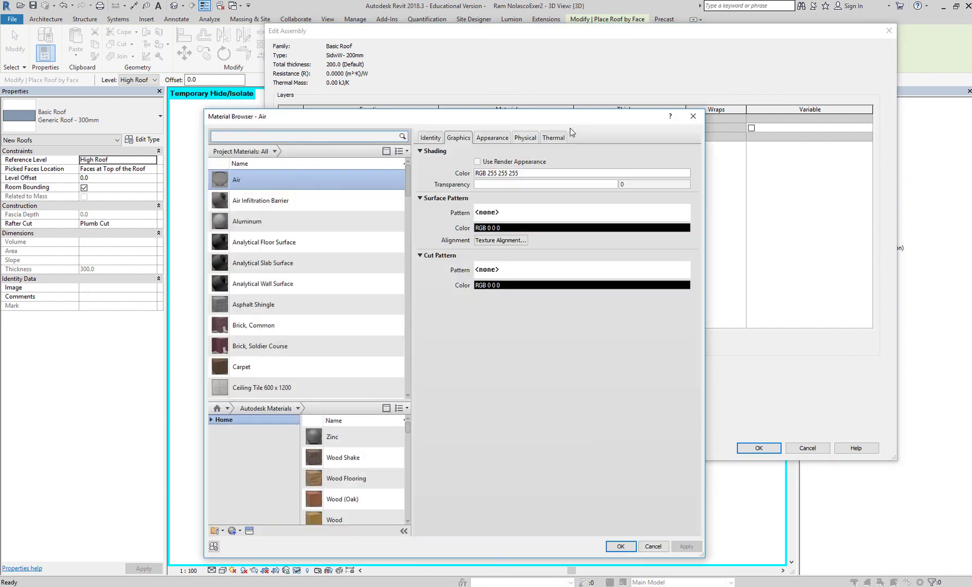
pyautogui.click(265, 136)
pyautogui.write('slate')
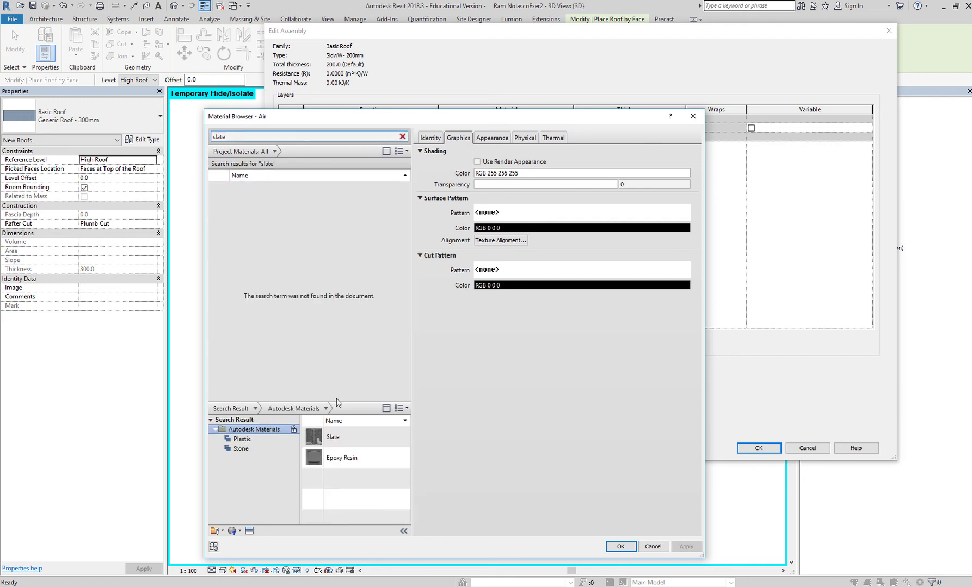
pyautogui.click(336, 438)
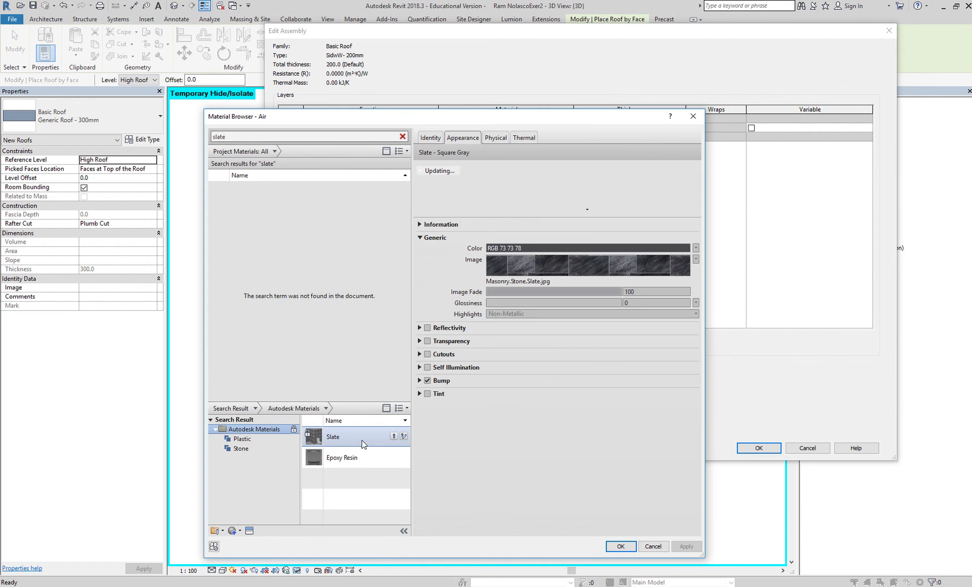
pyautogui.click(394, 437)
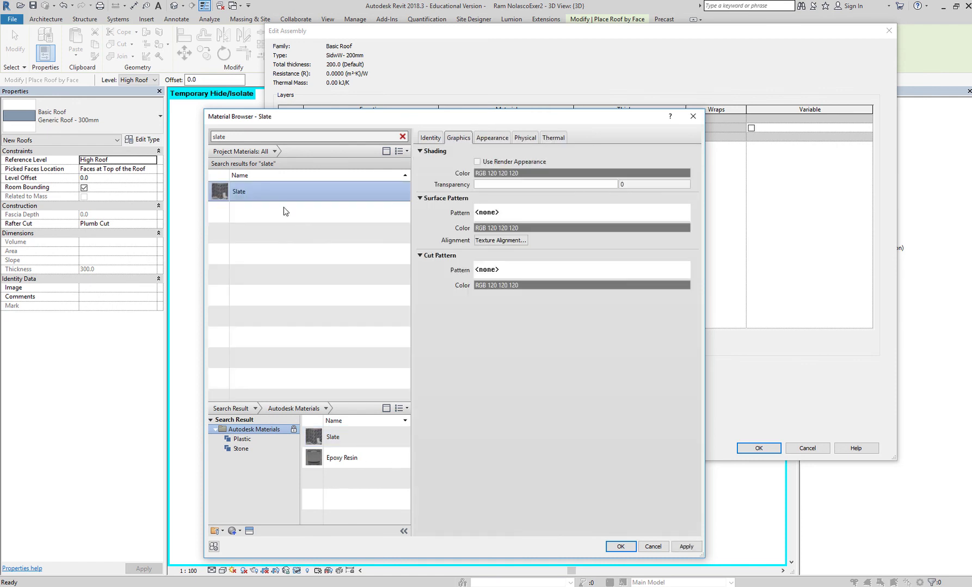
# Sample Slate's render appearance colour, turn that option off again and lighten the shading colour to RGB 102 103 108
pyautogui.click(477, 162)
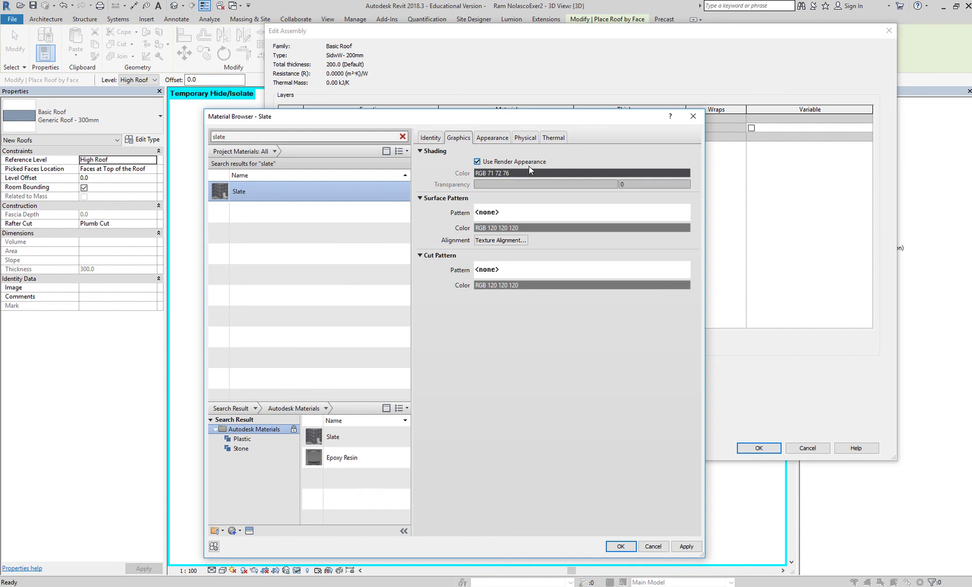
pyautogui.click(477, 162)
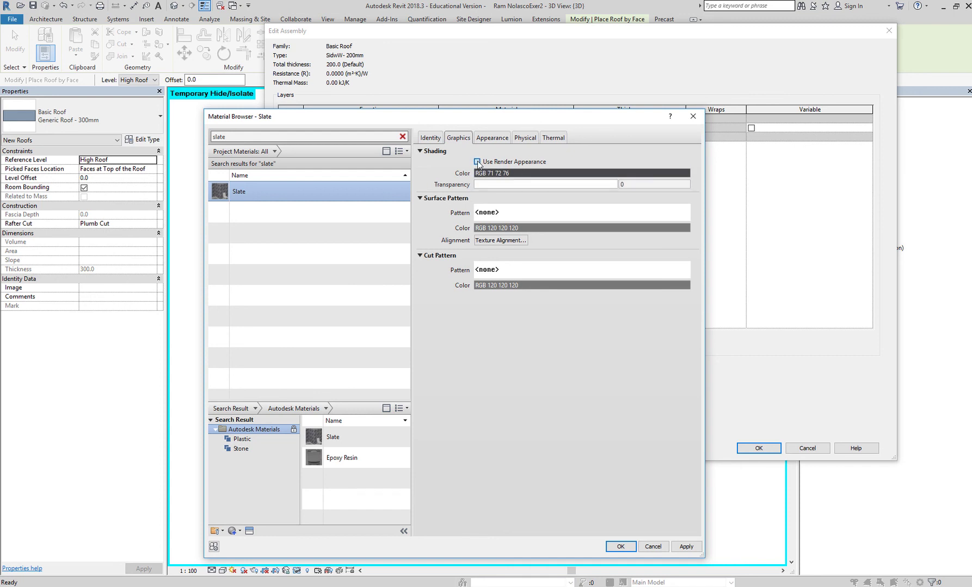
pyautogui.click(524, 174)
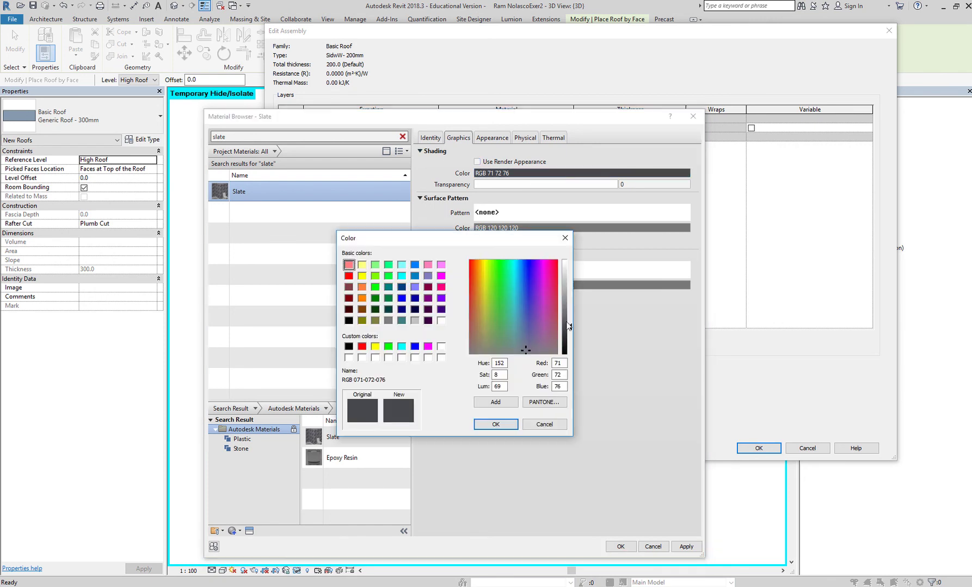
pyautogui.moveTo(570, 327); pyautogui.dragTo(569, 315)
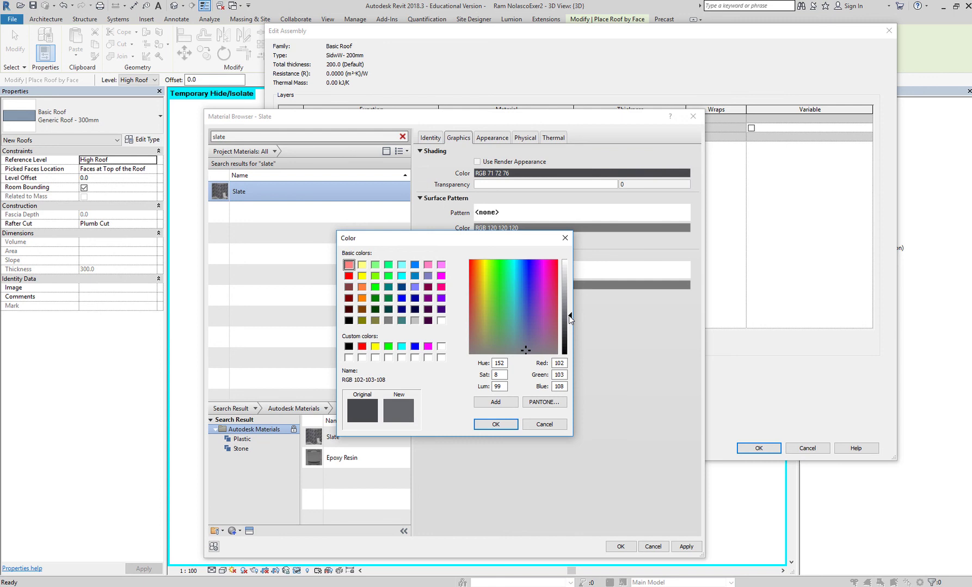
pyautogui.click(499, 425)
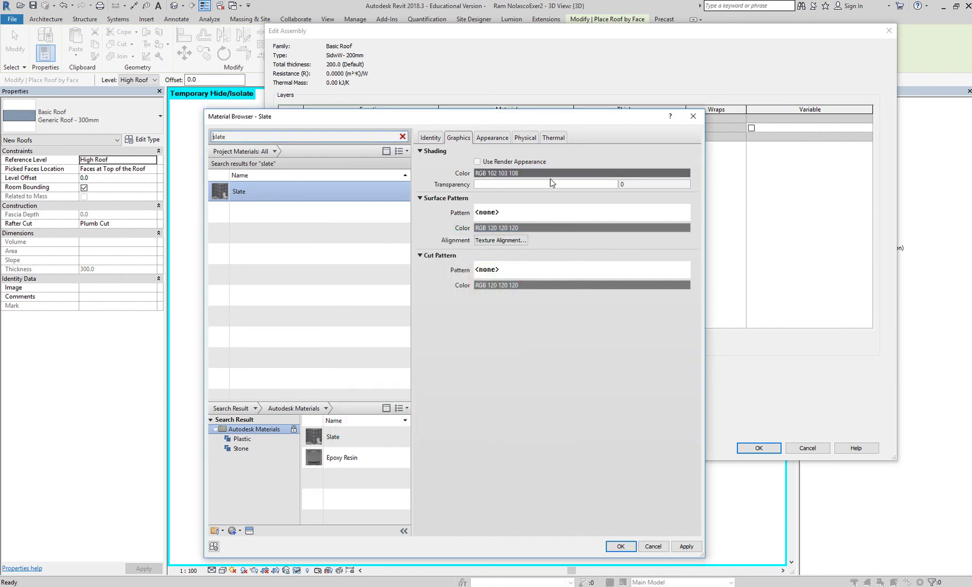
pyautogui.doubleClick(253, 136)
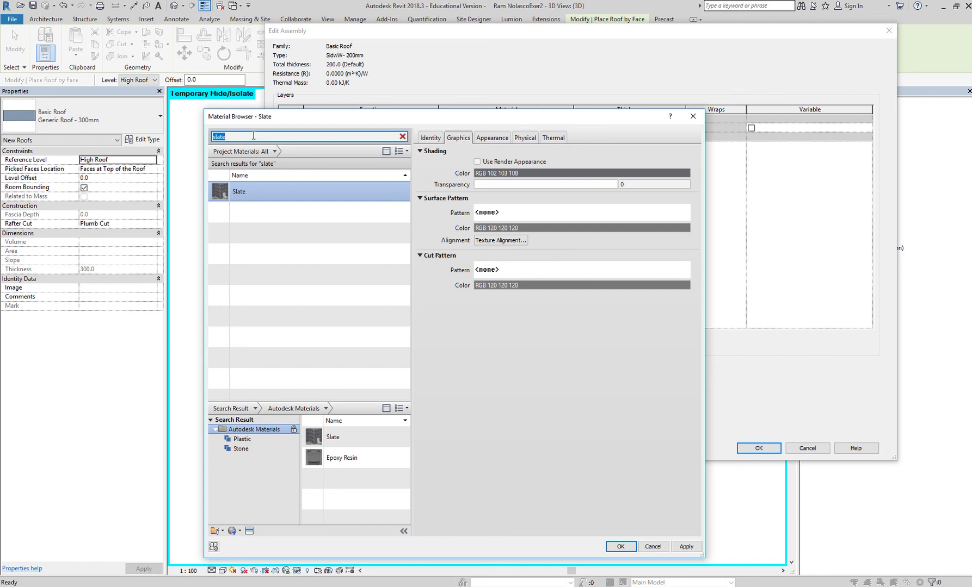
pyautogui.moveTo(343, 442)
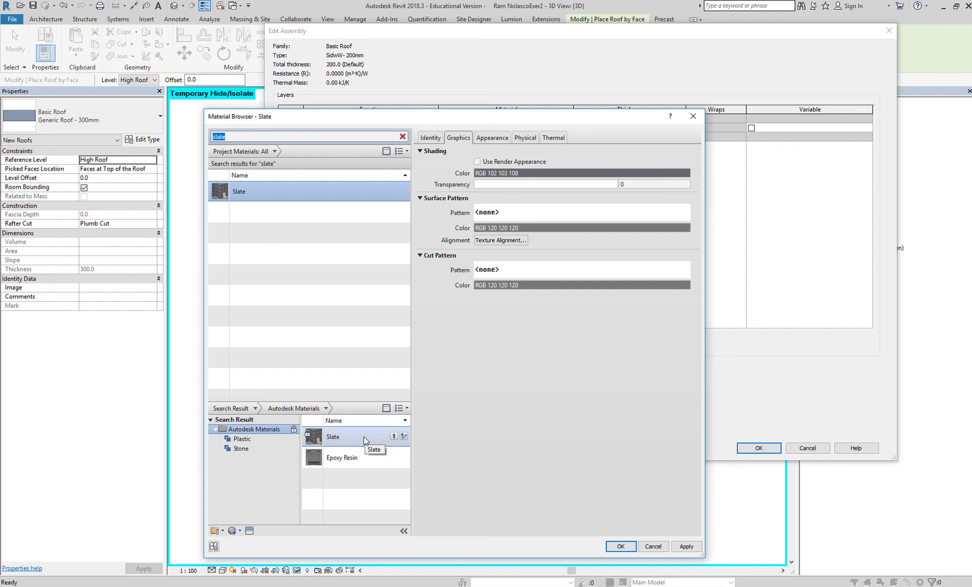
pyautogui.click(385, 151)
pyautogui.click(386, 151)
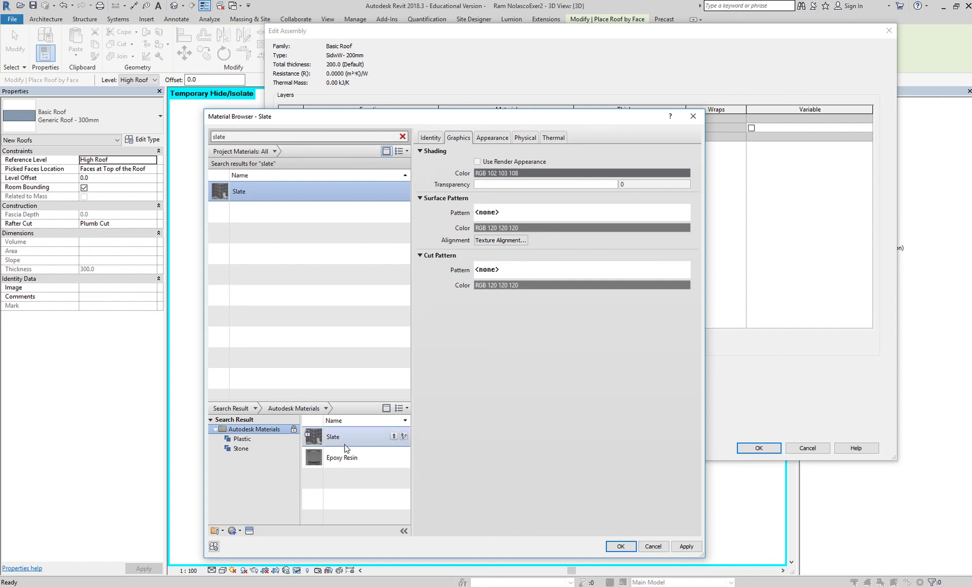
# Use the render appearance for Slate's shading and compare that colour with the Masonry.Stone.Slate.jpg appearance image
pyautogui.click(477, 162)
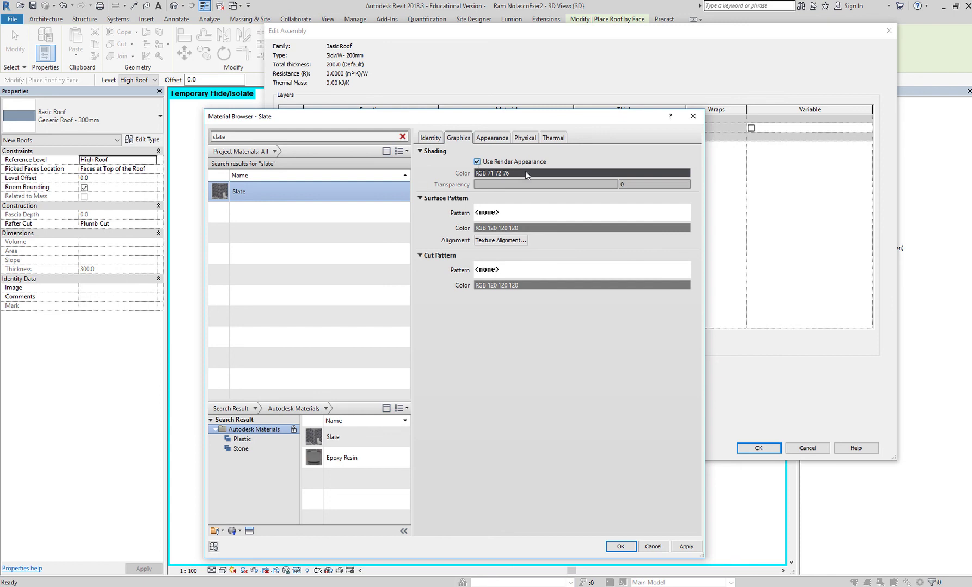
pyautogui.click(490, 140)
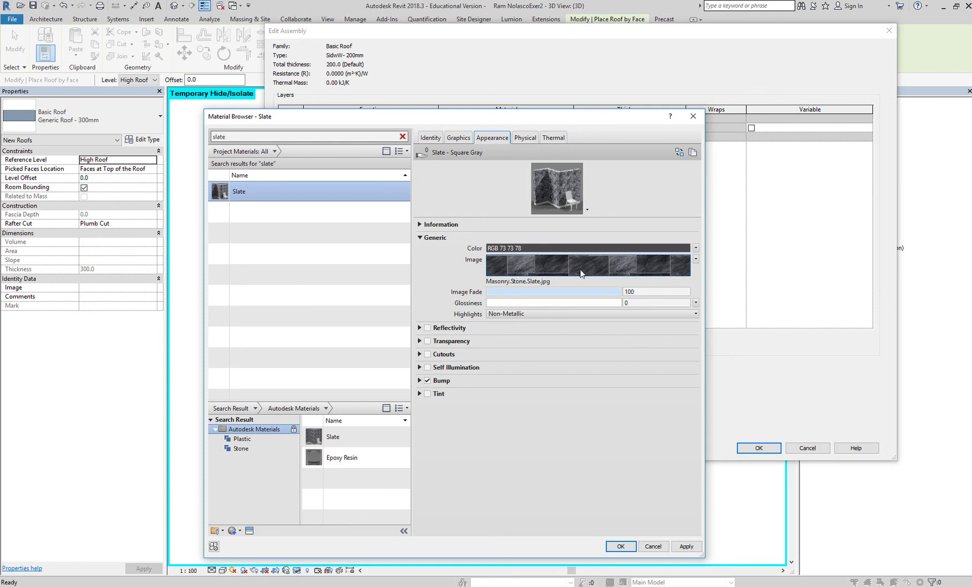
pyautogui.click(461, 140)
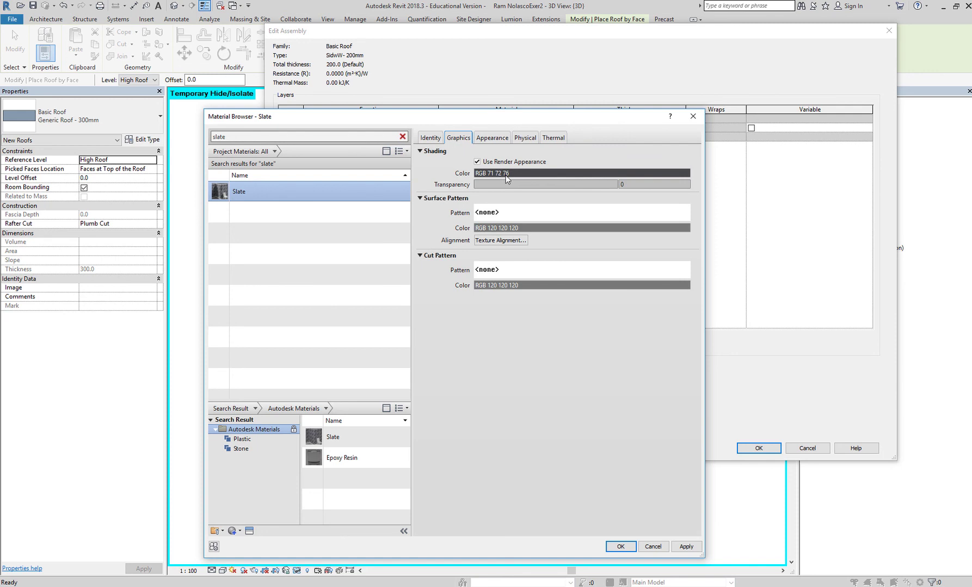
pyautogui.click(496, 138)
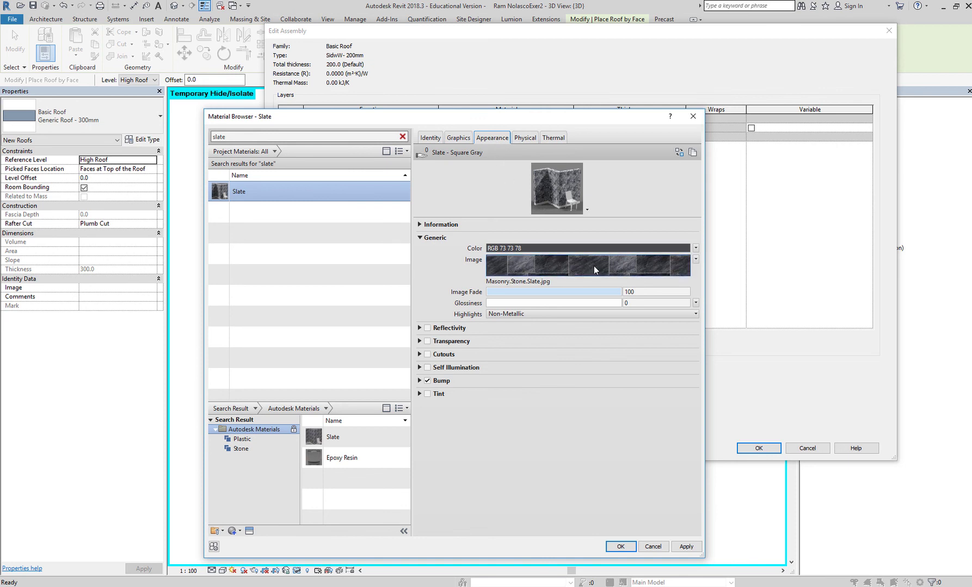
pyautogui.moveTo(564, 268)
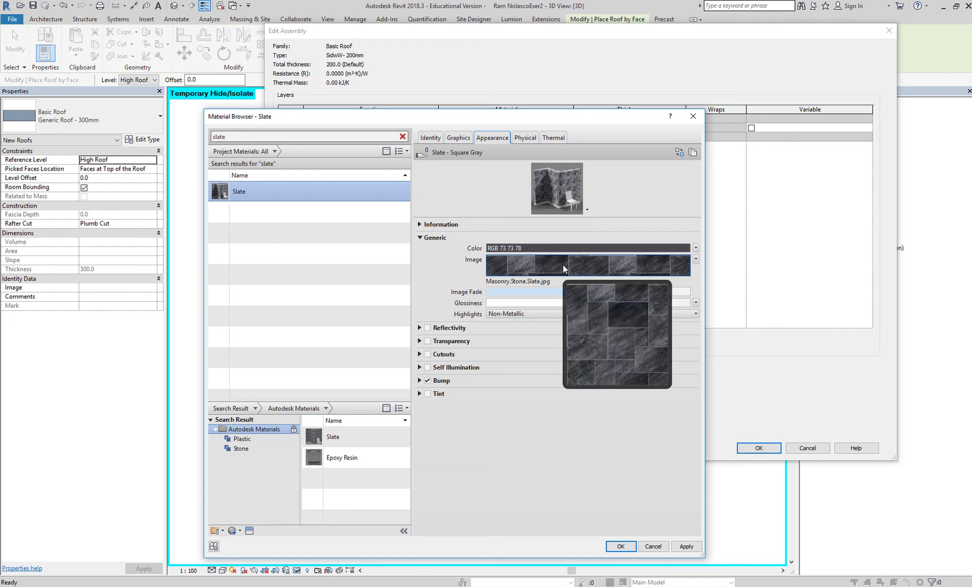
pyautogui.click(460, 138)
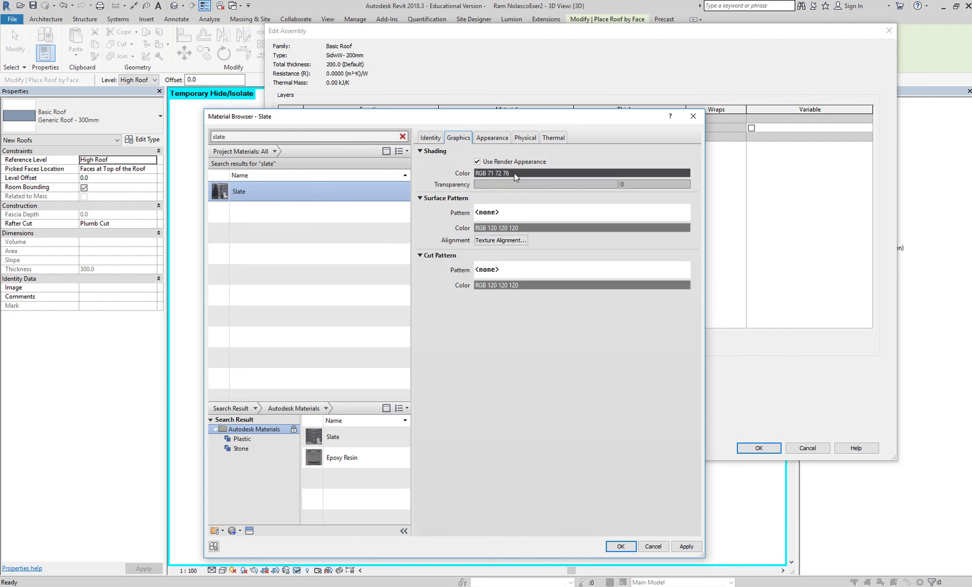
# Turn off Use Render Appearance for Slate and lighten its shading colour to RGB 96 97 102
pyautogui.click(477, 163)
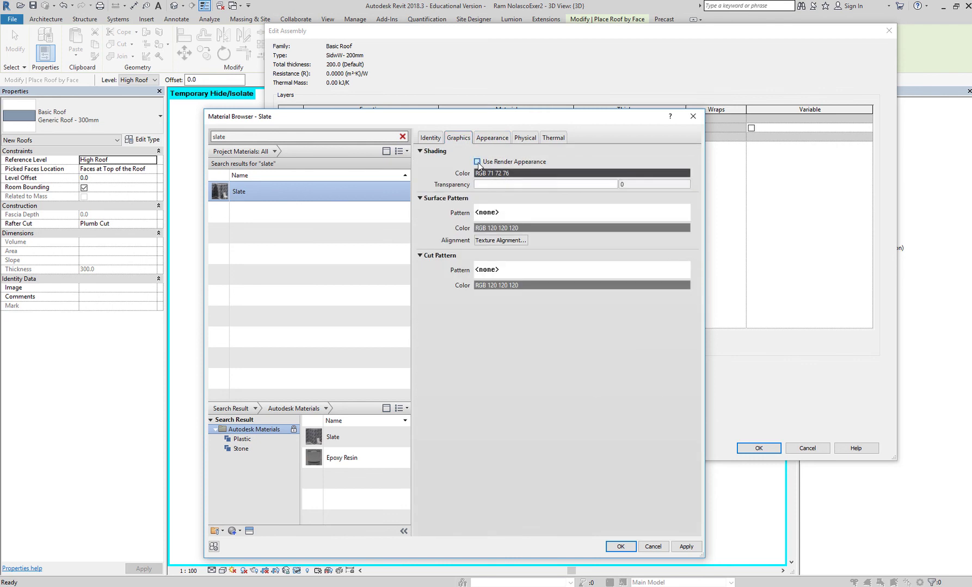
pyautogui.click(534, 178)
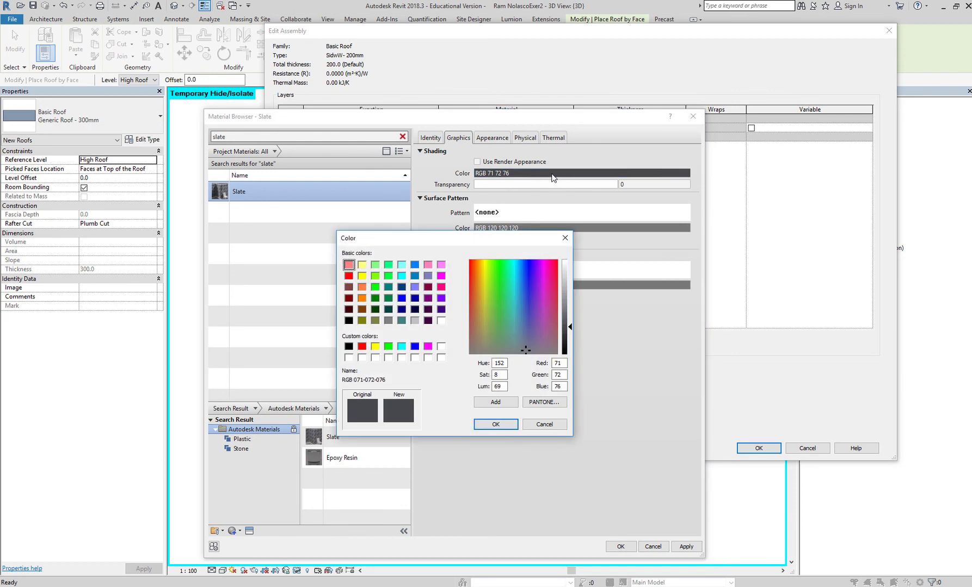
pyautogui.moveTo(570, 325); pyautogui.dragTo(569, 320)
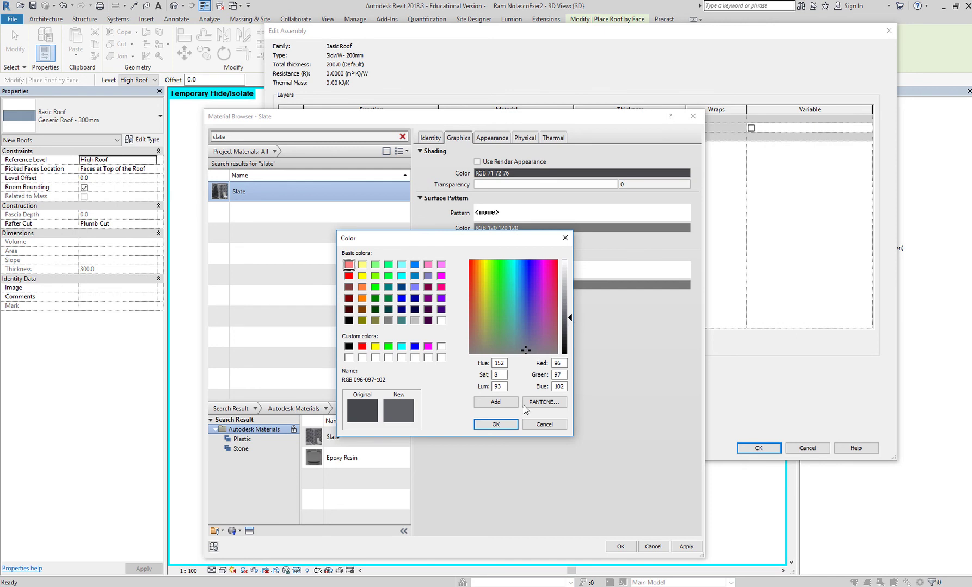
pyautogui.click(495, 424)
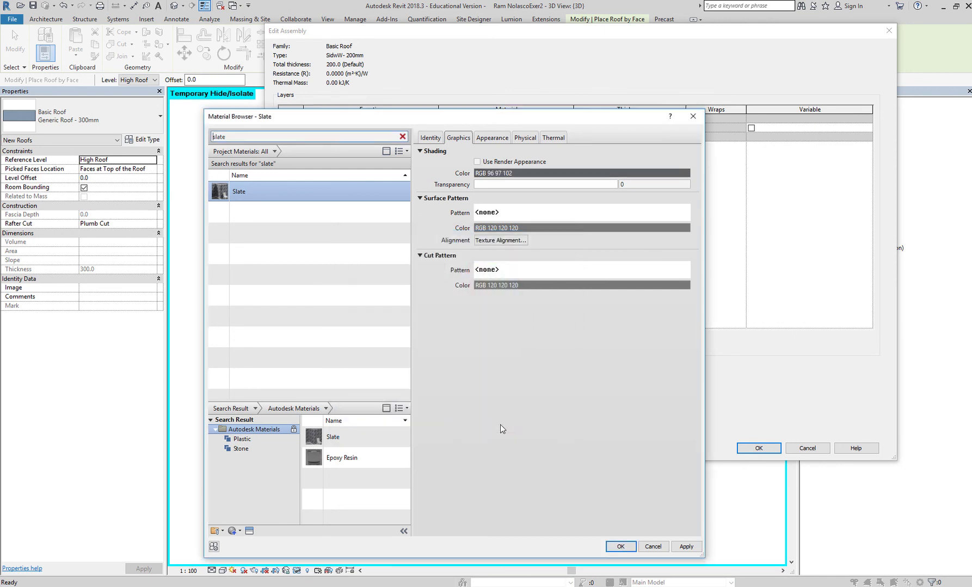
# Apply the Slate material to the 200 mm structure layer and accept the assembly and properties of the SidwW- 200mm roof type
pyautogui.click(619, 546)
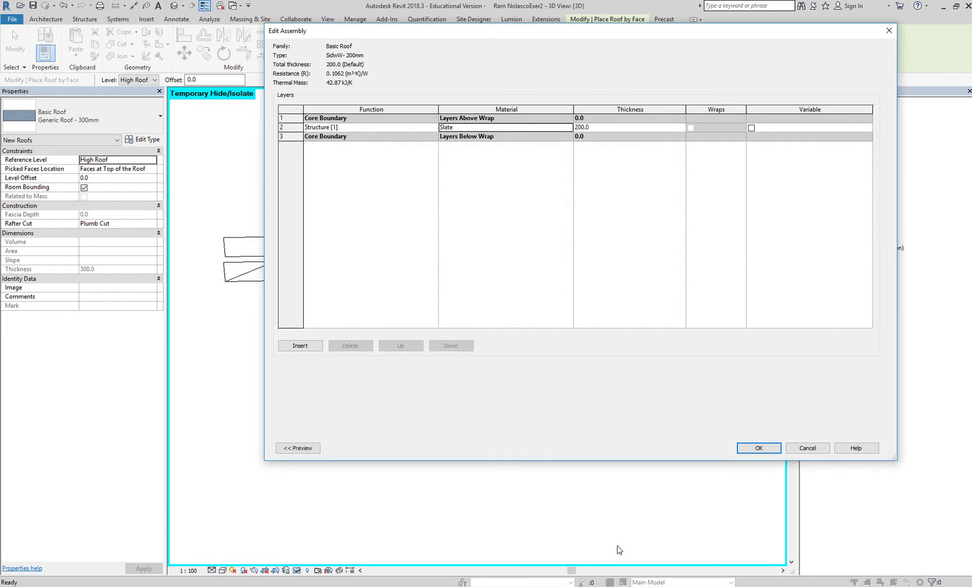
pyautogui.click(767, 452)
pyautogui.click(777, 447)
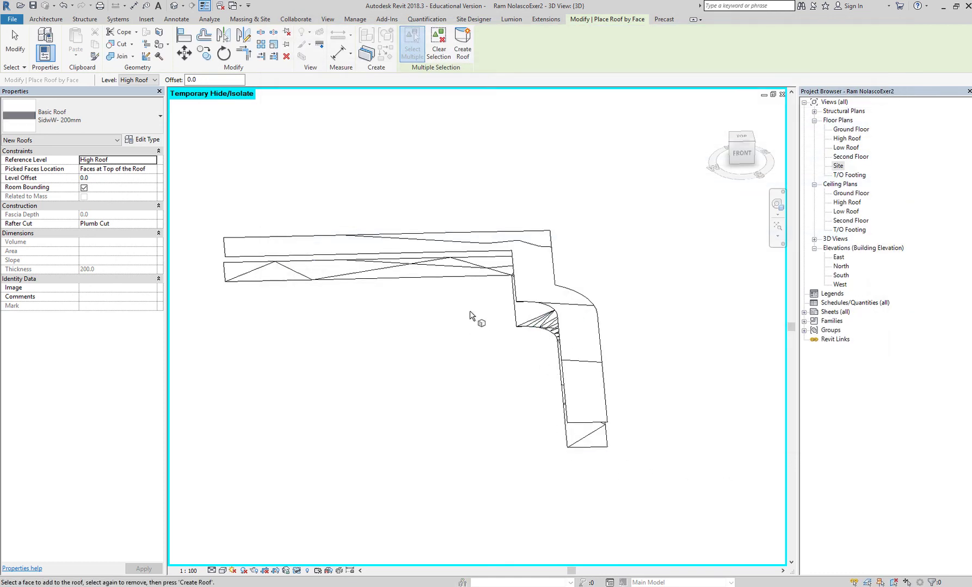
# Create the SidwW- 200mm roof on the selected walkway mass faces and check its thickness along the edges
pyautogui.click(468, 52)
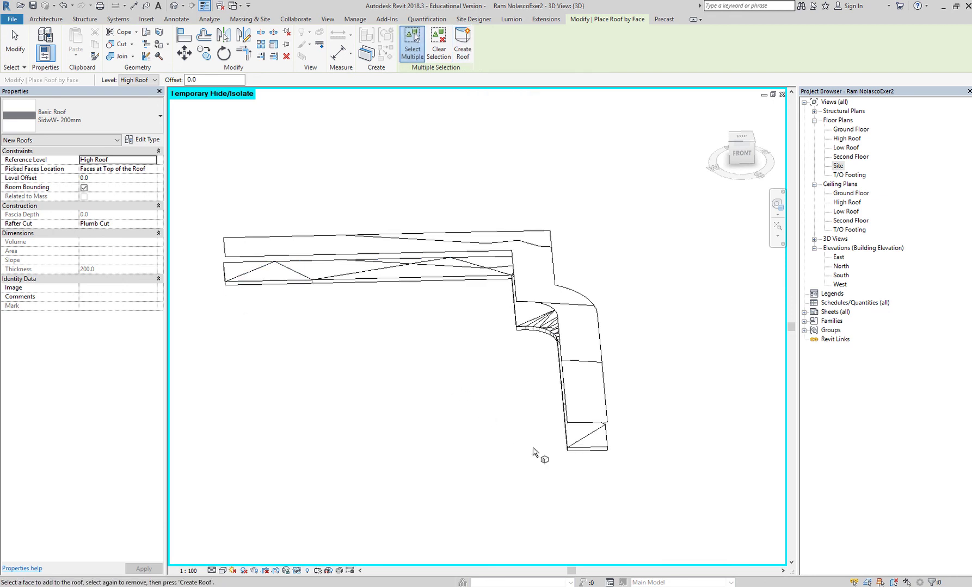
pyautogui.scroll(4, 576, 456)
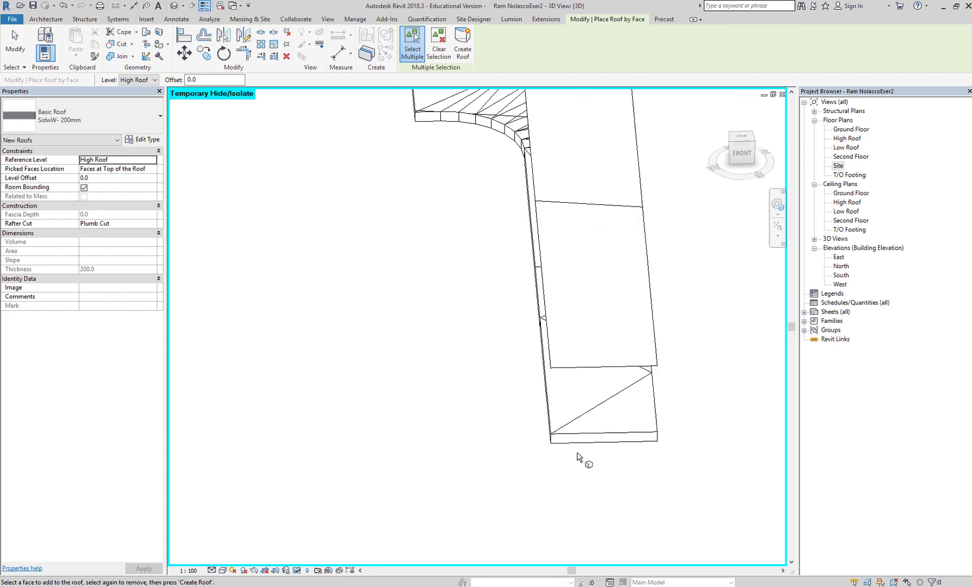
pyautogui.scroll(3, 578, 457)
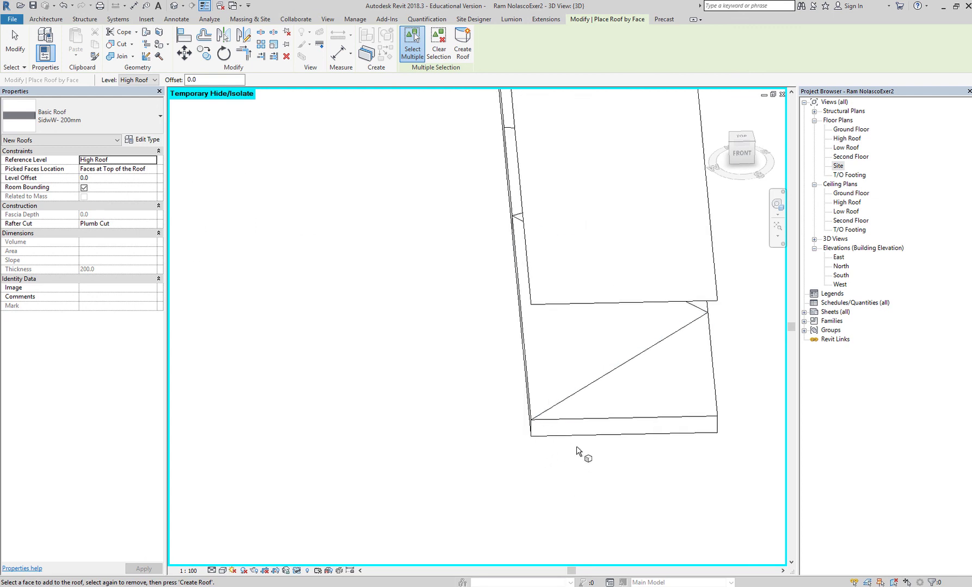
pyautogui.scroll(-6, 583, 461)
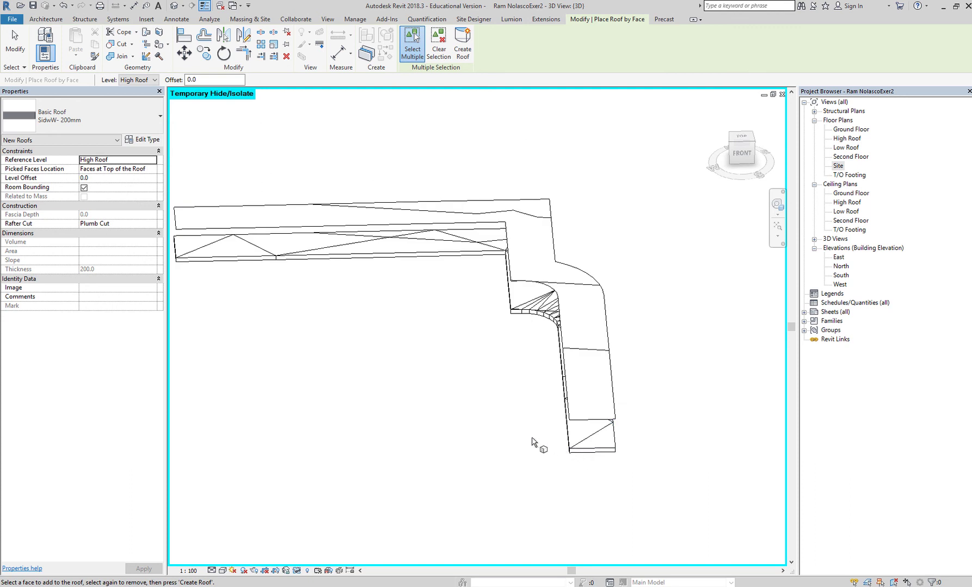
pyautogui.keyDown('shift'); pyautogui.moveTo(480, 440); pyautogui.dragTo(576, 370, button='middle'); pyautogui.keyUp('shift')
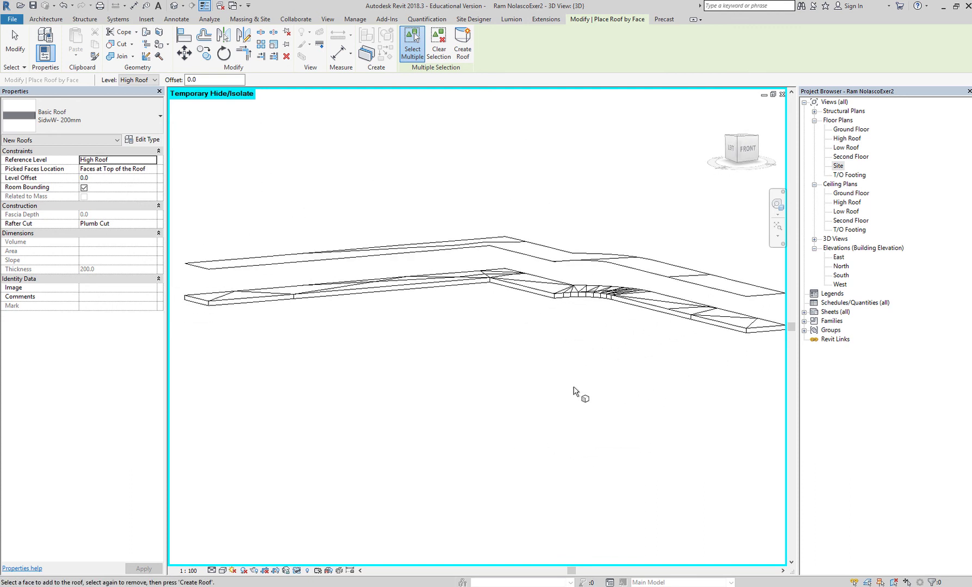